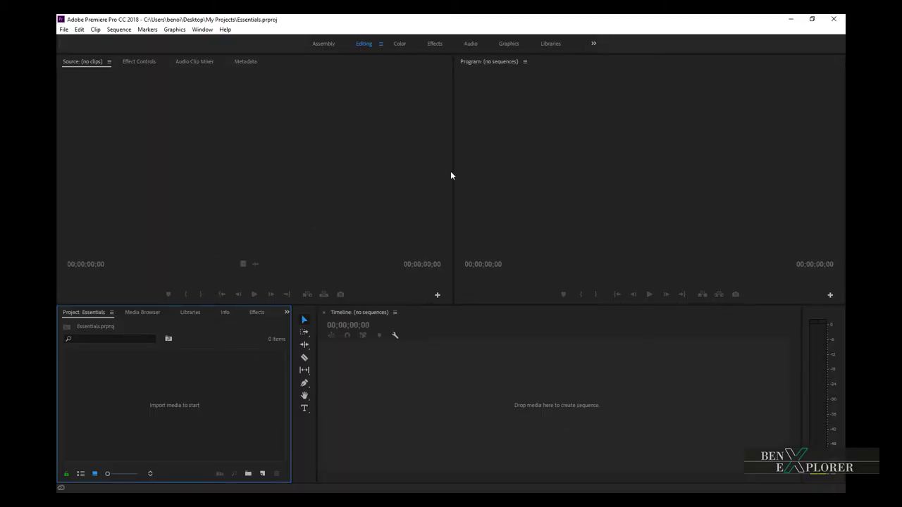
Drag the panel intersection so the Source monitor grows while Program and the bottom panels shrink.
{"action": "mouse_move", "coordinate": [453, 305]}
{"action": "left_mouse_down"}
{"action": "mouse_move", "coordinate": [646, 369]}
{"action": "mouse_move", "coordinate": [583, 282]}
{"action": "mouse_move", "coordinate": [508, 371]}
{"action": "mouse_move", "coordinate": [685, 388]}
{"action": "left_mouse_up"}
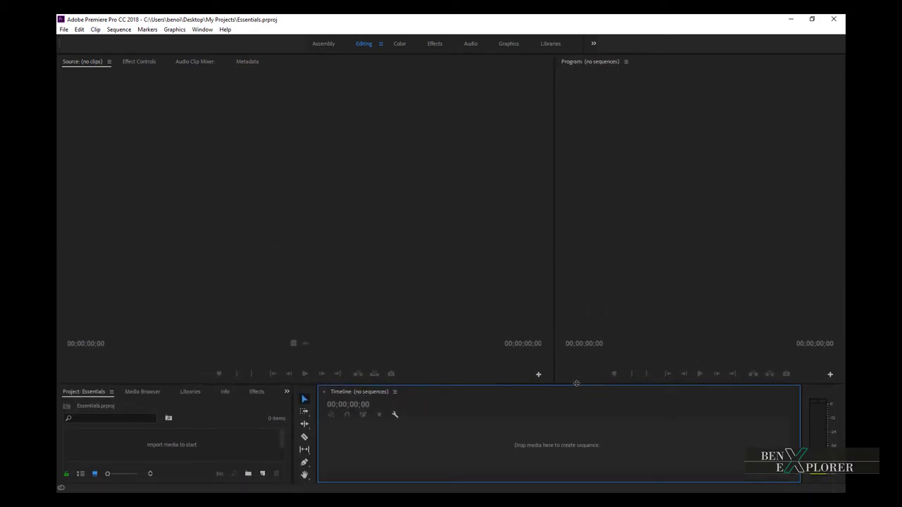
Add another panel from the Window menu and dock it along the Program monitor's top edge.
{"action": "left_click", "coordinate": [203, 29]}
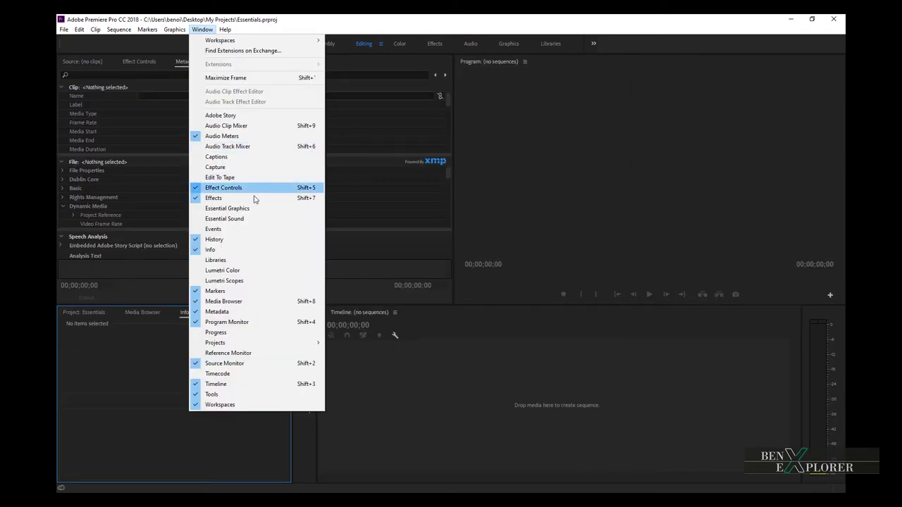
{"action": "left_click", "coordinate": [236, 252]}
{"action": "left_click_drag", "start_coordinate": [284, 241], "coordinate": [574, 83]}
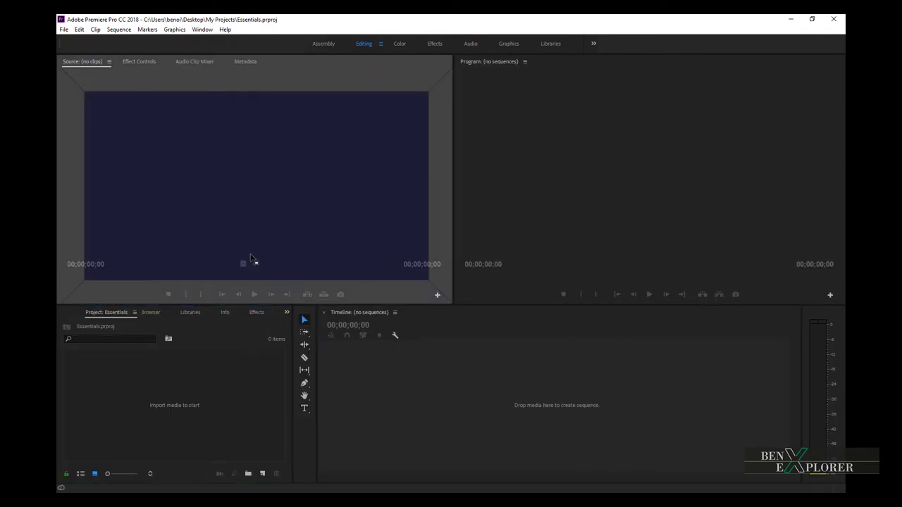
Save the current layout as a new workspace via Window > Workspaces.
{"action": "left_click", "coordinate": [203, 29]}
{"action": "mouse_move", "coordinate": [220, 40]}
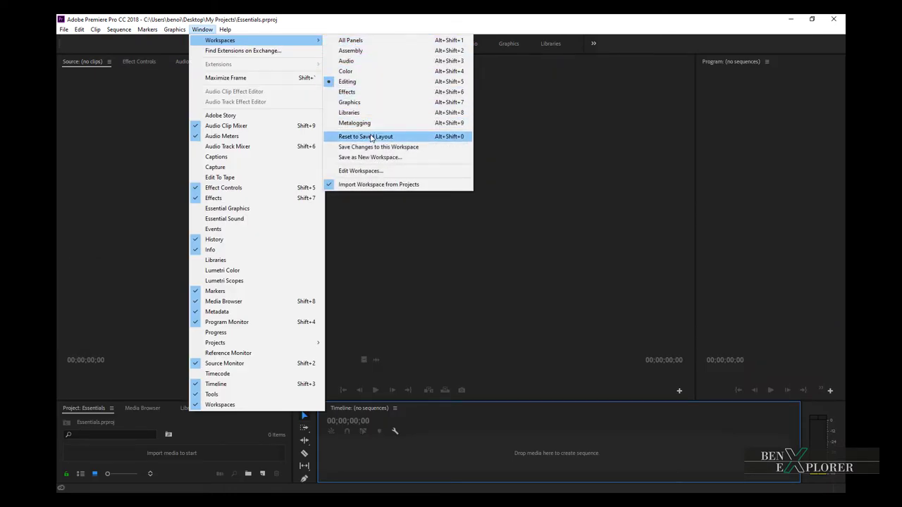
{"action": "left_click", "coordinate": [370, 157]}
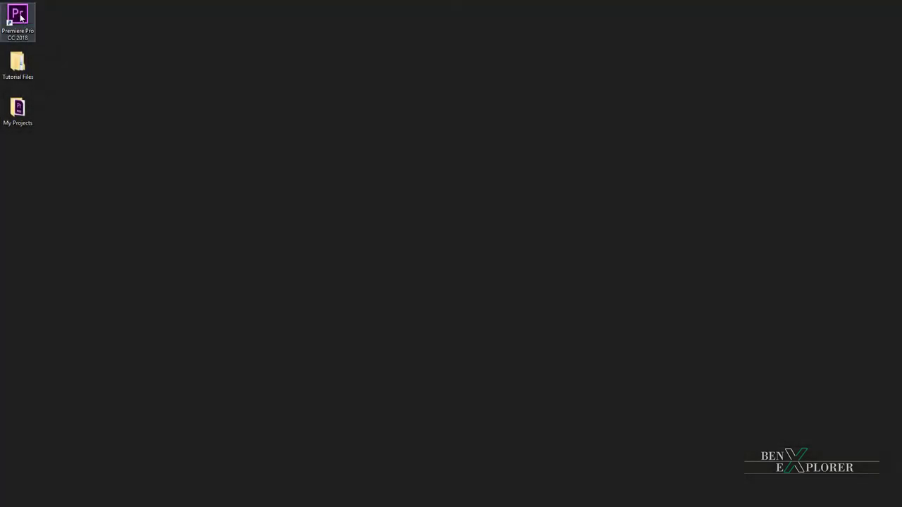
Relaunch Premiere Pro from the desktop and cancel the New Project dialog.
{"action": "double_click", "coordinate": [21, 18]}
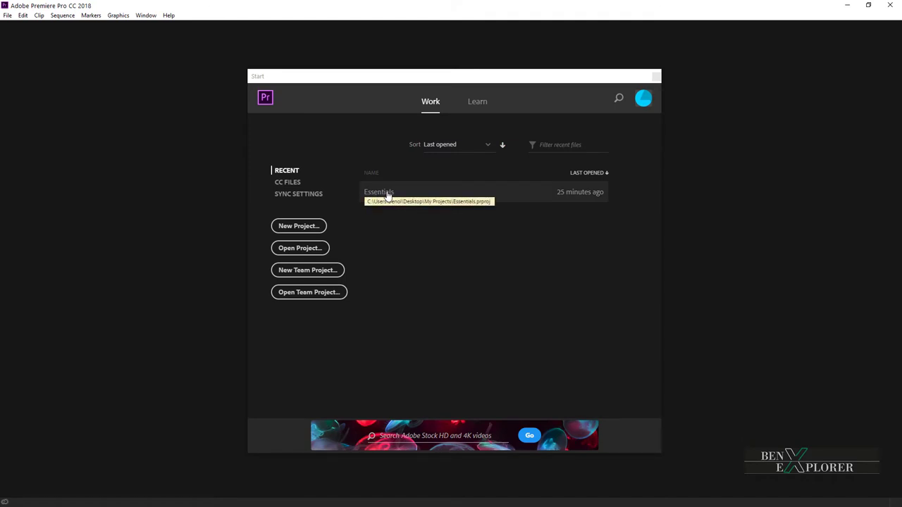
{"action": "left_click", "coordinate": [299, 226]}
{"action": "mouse_move", "coordinate": [132, 7]}
{"action": "left_mouse_down"}
{"action": "mouse_move", "coordinate": [372, 85]}
{"action": "mouse_move", "coordinate": [407, 85]}
{"action": "left_mouse_up"}
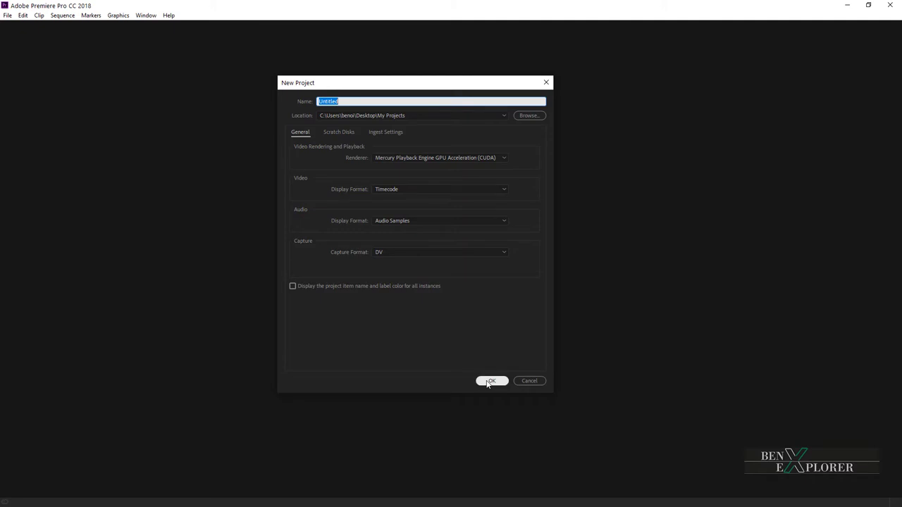
{"action": "left_click", "coordinate": [528, 381]}
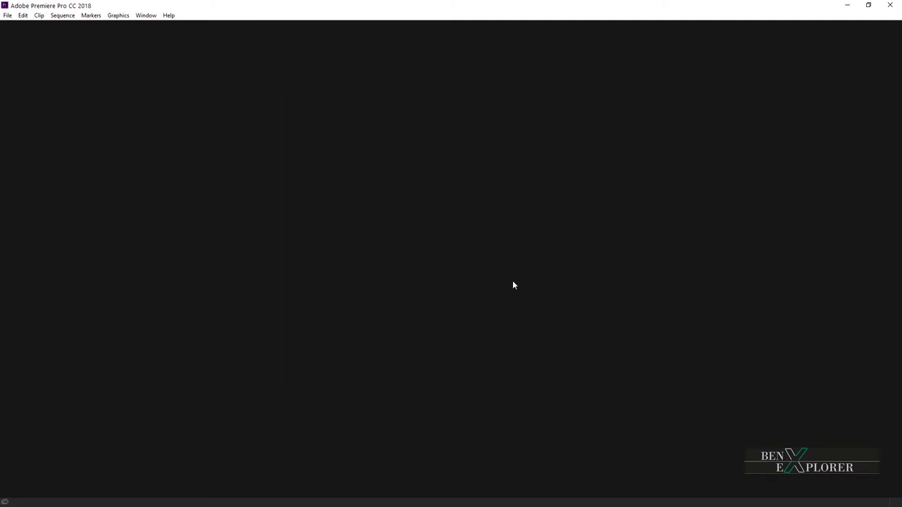
Open the recent Essentials project from the Start screen.
{"action": "left_click", "coordinate": [392, 192]}
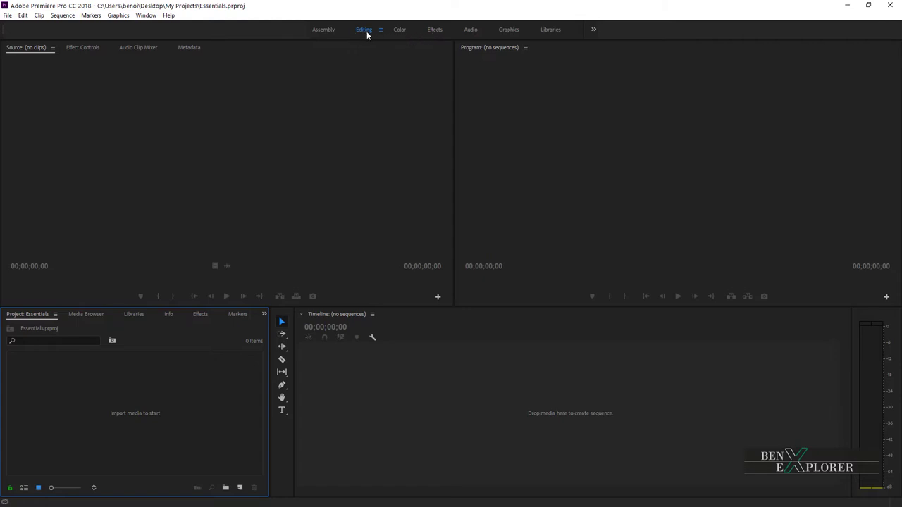
Switch to the Effects workspace via Window > Workspaces, then to the Graphics workspace.
{"action": "left_click", "coordinate": [145, 15]}
{"action": "mouse_move", "coordinate": [212, 26]}
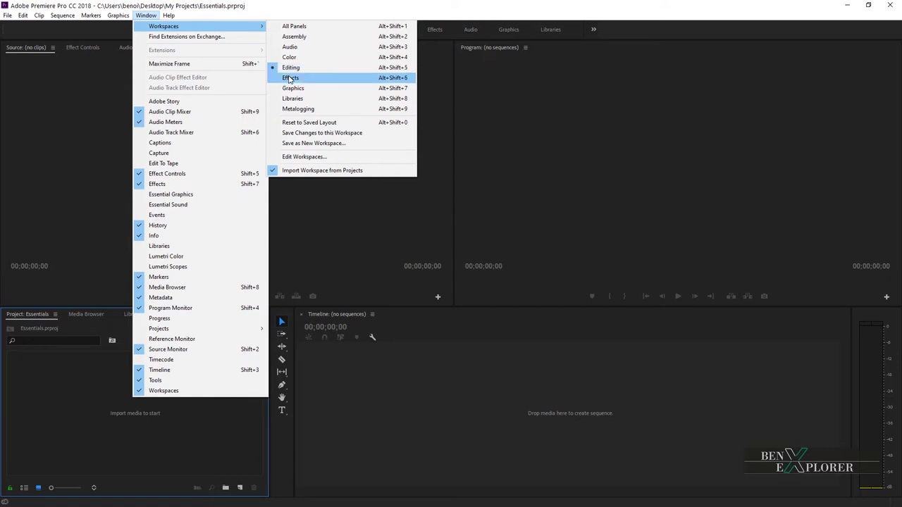
{"action": "left_click", "coordinate": [288, 76]}
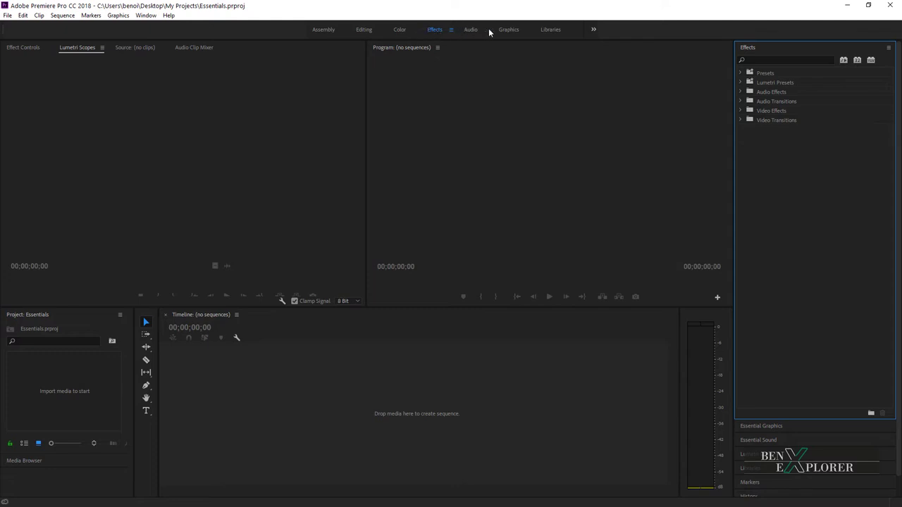
{"action": "left_click", "coordinate": [508, 30]}
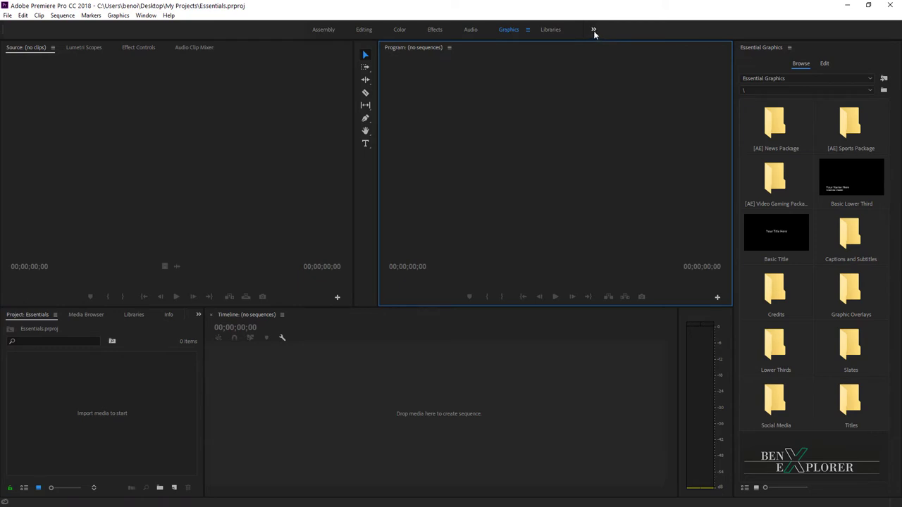
{"action": "left_click", "coordinate": [594, 31]}
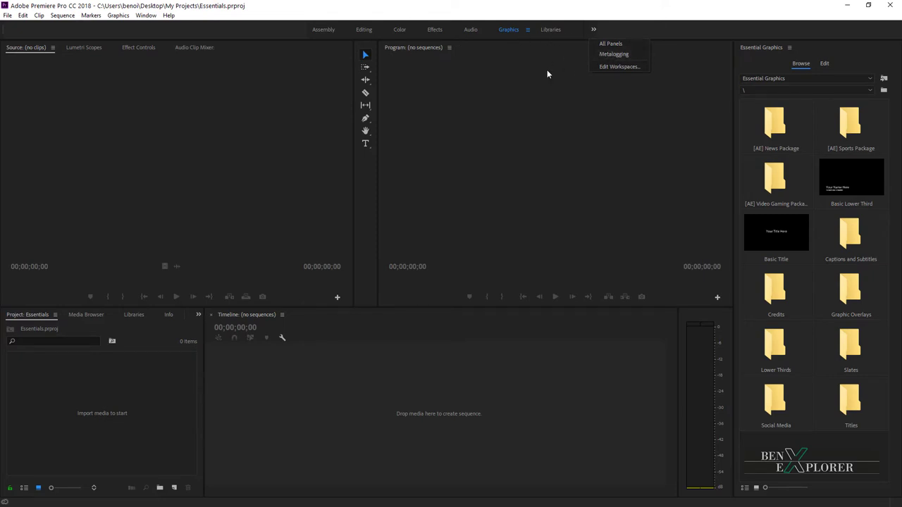
{"action": "left_click", "coordinate": [547, 97]}
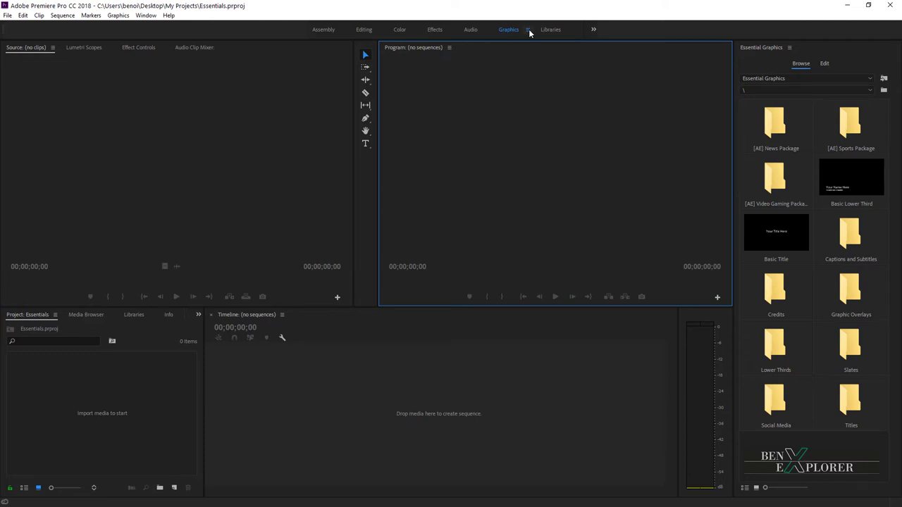
{"action": "left_click", "coordinate": [528, 31]}
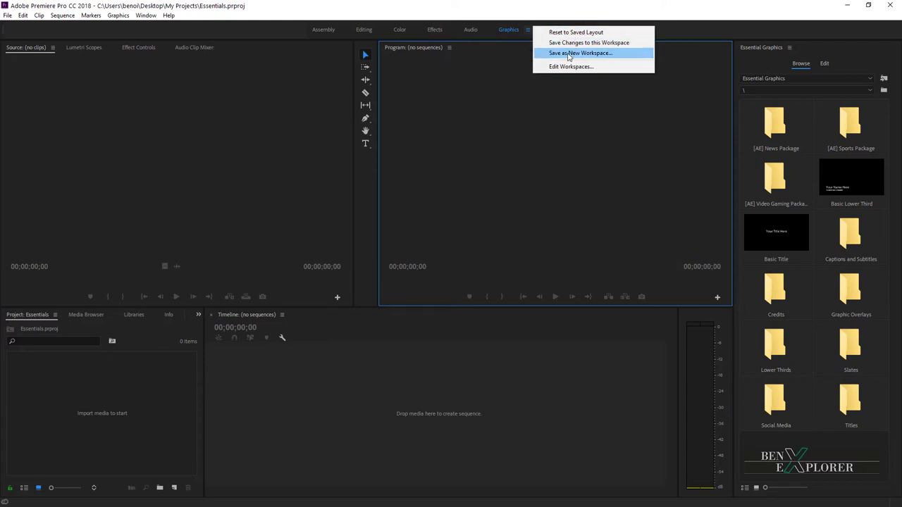
{"action": "left_click", "coordinate": [566, 66]}
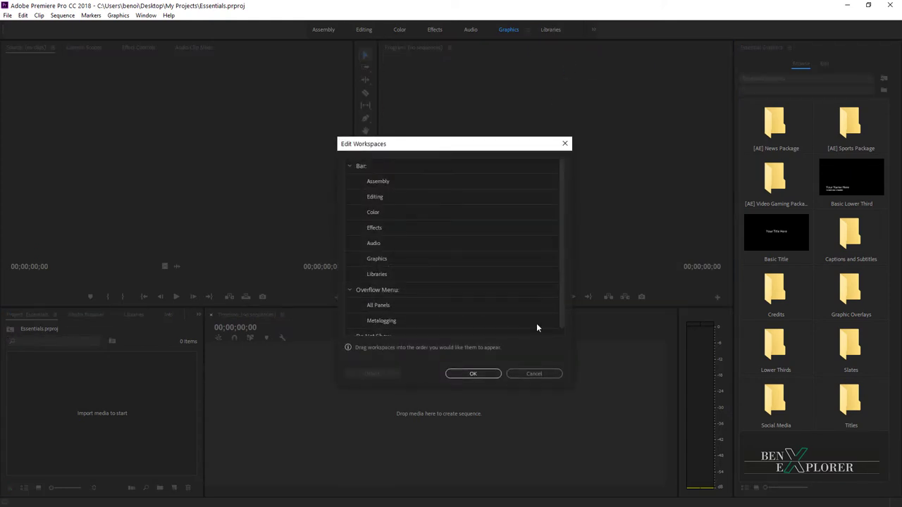
{"action": "left_click", "coordinate": [532, 374]}
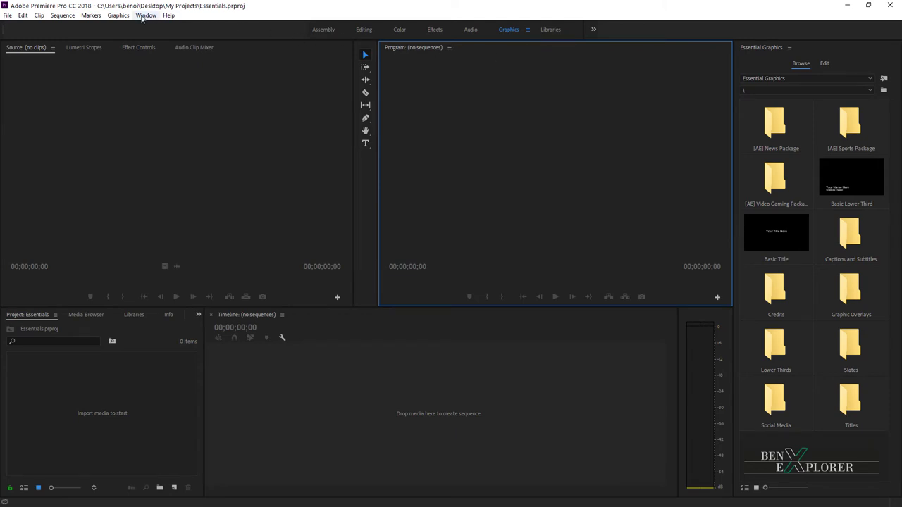
Open the Edit Workspaces dialog from the workspace bar's hidden-workspaces list.
{"action": "left_click", "coordinate": [145, 15]}
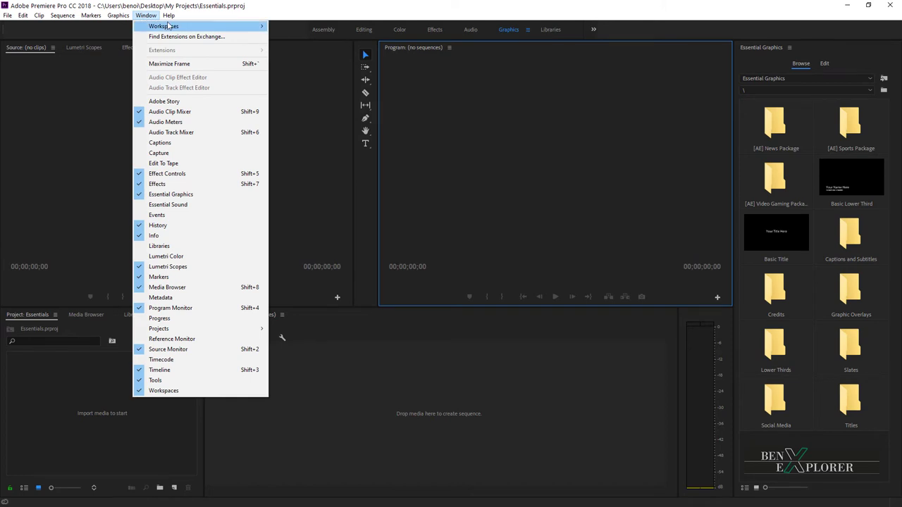
{"action": "mouse_move", "coordinate": [202, 26]}
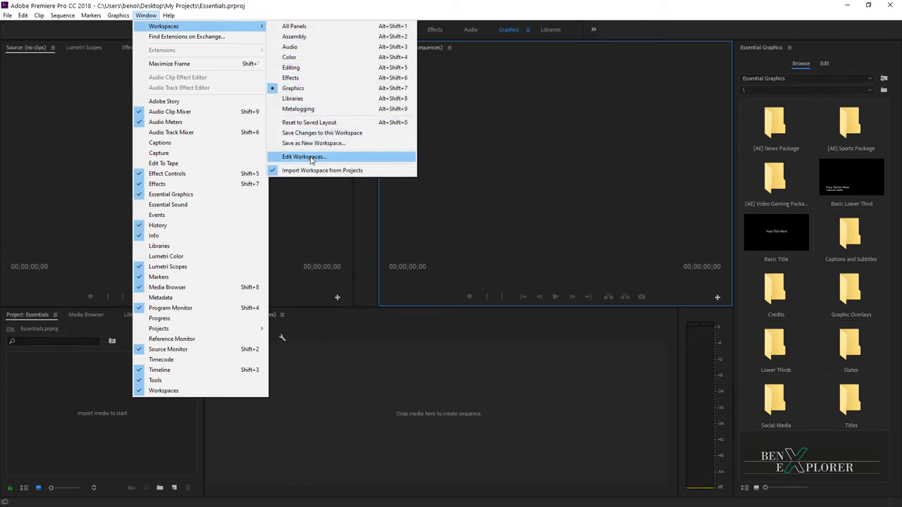
{"action": "left_click", "coordinate": [594, 31]}
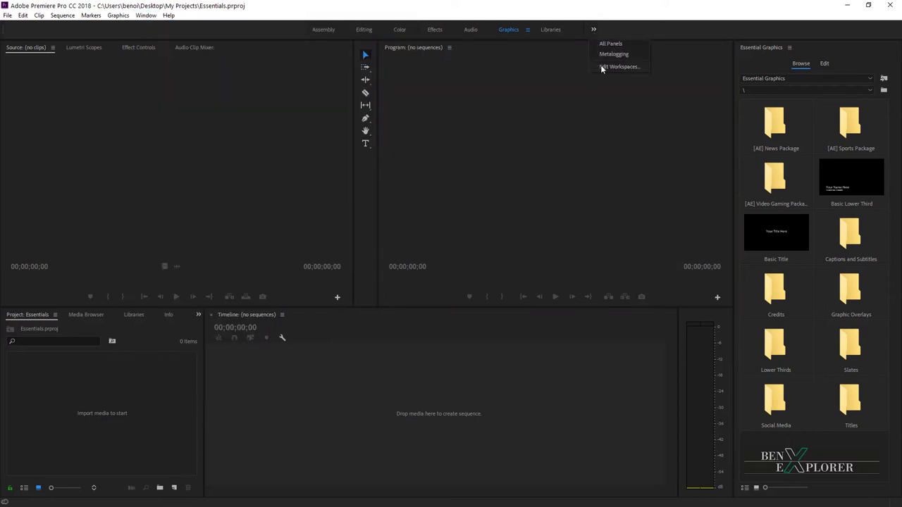
{"action": "left_click", "coordinate": [601, 67]}
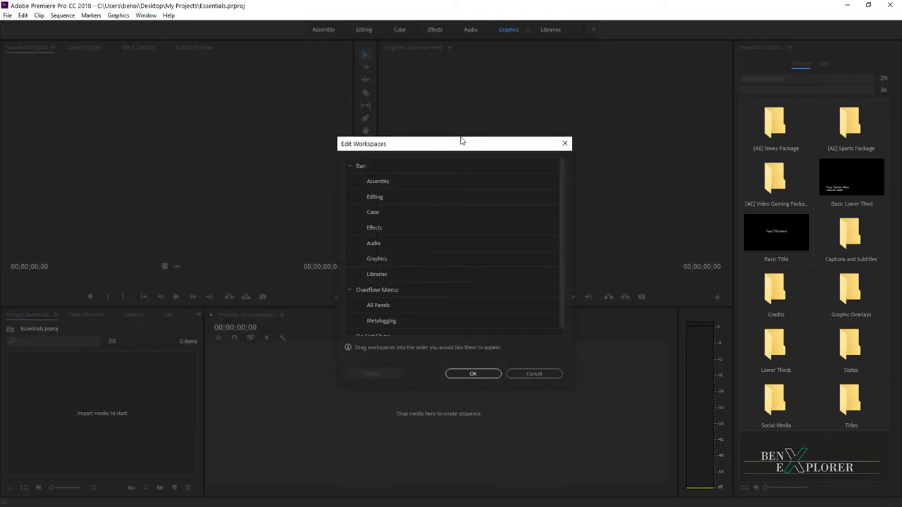
{"action": "left_click_drag", "start_coordinate": [455, 89], "coordinate": [377, 90]}
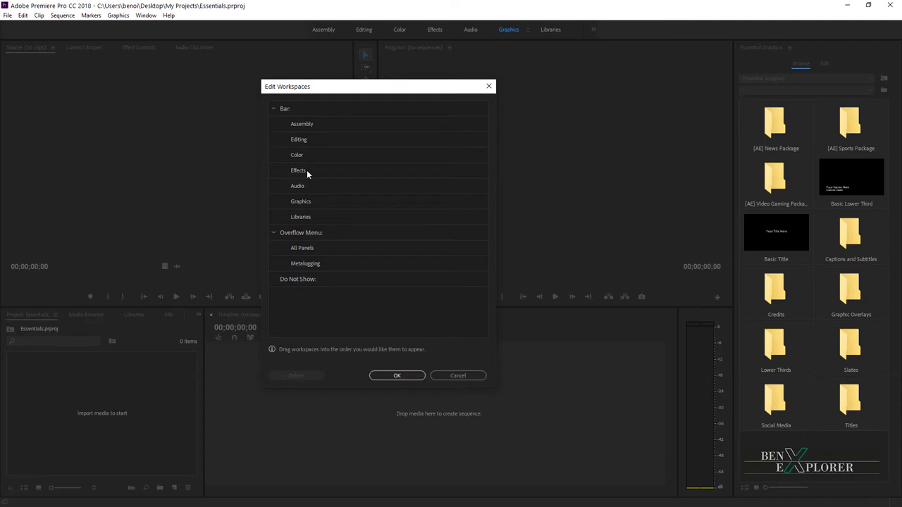
Move Effects to the front, Audio to the overflow list, hide Assembly, and apply.
{"action": "left_click_drag", "start_coordinate": [307, 170], "coordinate": [314, 118]}
{"action": "left_click_drag", "start_coordinate": [302, 186], "coordinate": [313, 251]}
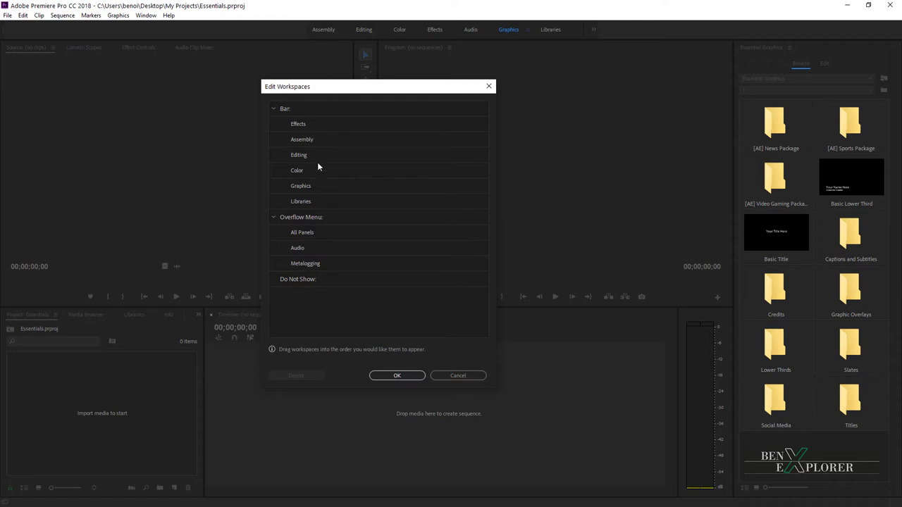
{"action": "left_click_drag", "start_coordinate": [306, 141], "coordinate": [308, 285]}
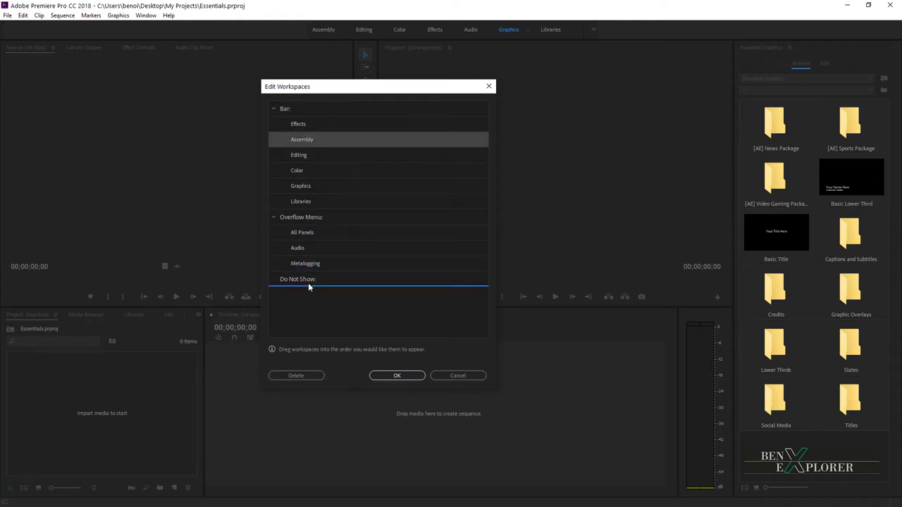
{"action": "left_click", "coordinate": [397, 376]}
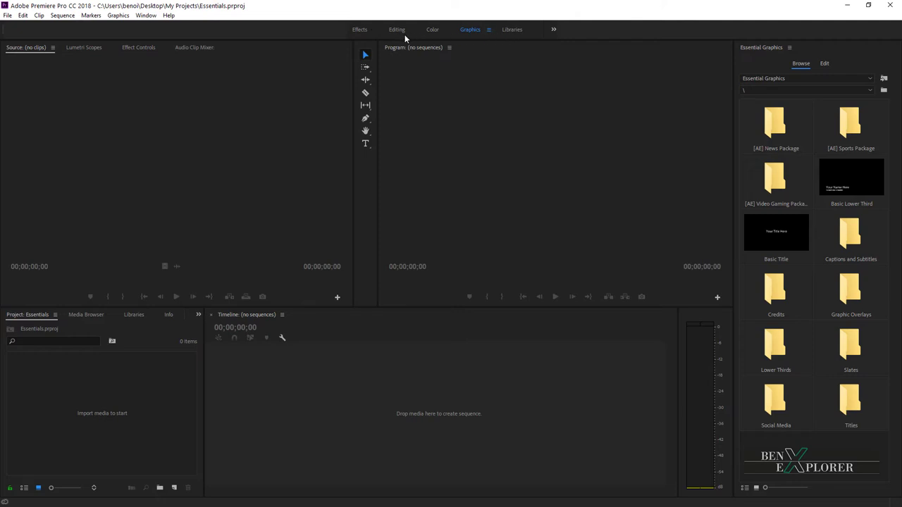
Reopen the Edit Workspaces dialog from the hidden-workspaces list.
{"action": "left_click", "coordinate": [553, 29]}
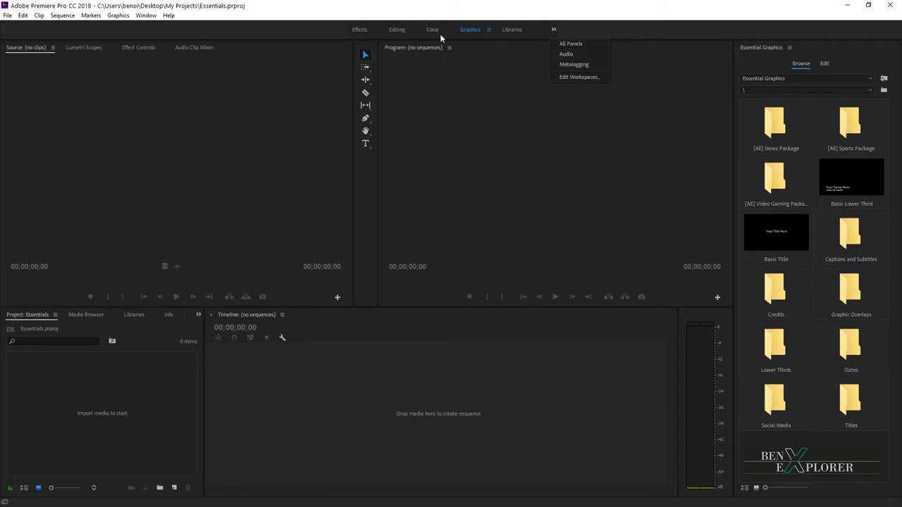
{"action": "left_click", "coordinate": [525, 72]}
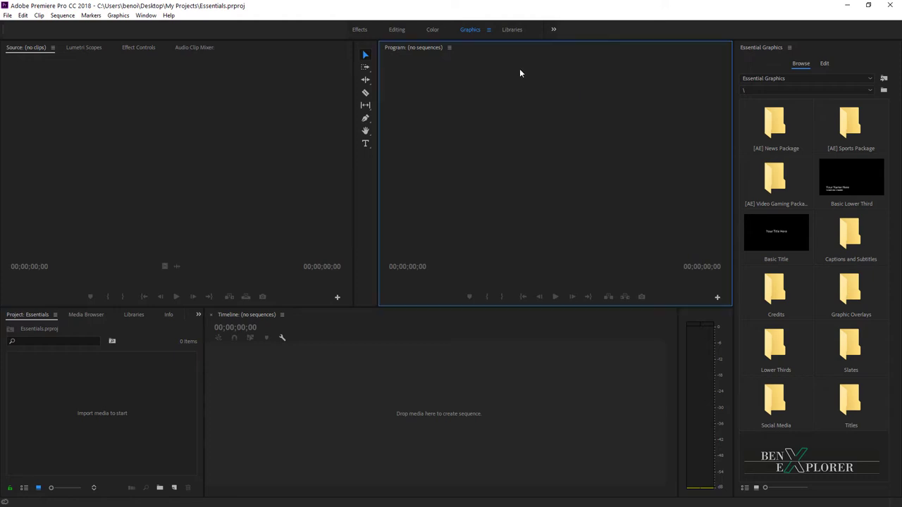
{"action": "left_click", "coordinate": [553, 30]}
{"action": "left_click", "coordinate": [567, 76]}
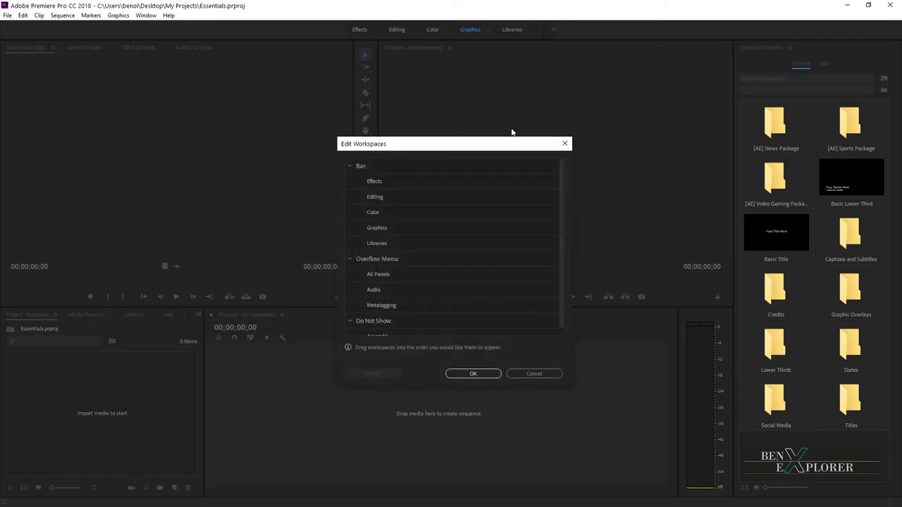
Move Assembly to the front of the bar and Audio up after Effects.
{"action": "scroll", "coordinate": [433, 325], "scroll_direction": "down", "scroll_amount": 1}
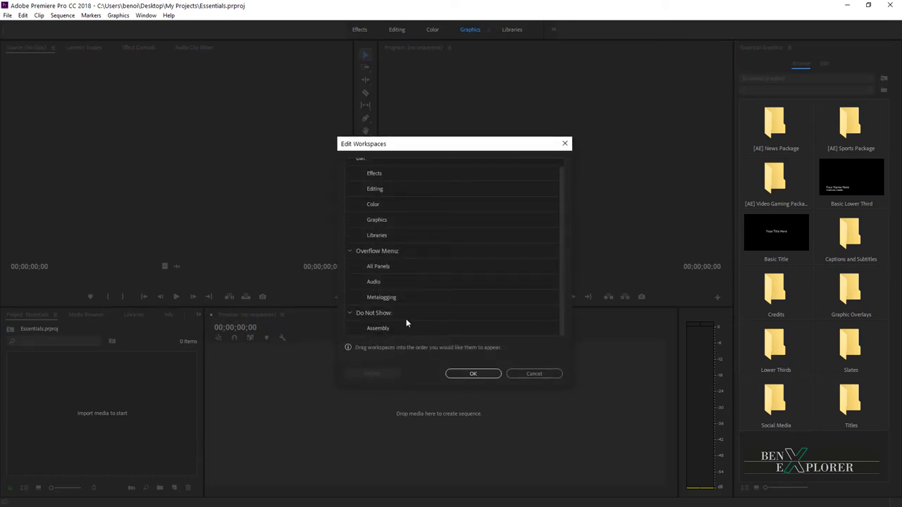
{"action": "mouse_move", "coordinate": [396, 328]}
{"action": "left_mouse_down"}
{"action": "mouse_move", "coordinate": [406, 166]}
{"action": "mouse_move", "coordinate": [388, 221]}
{"action": "left_mouse_up"}
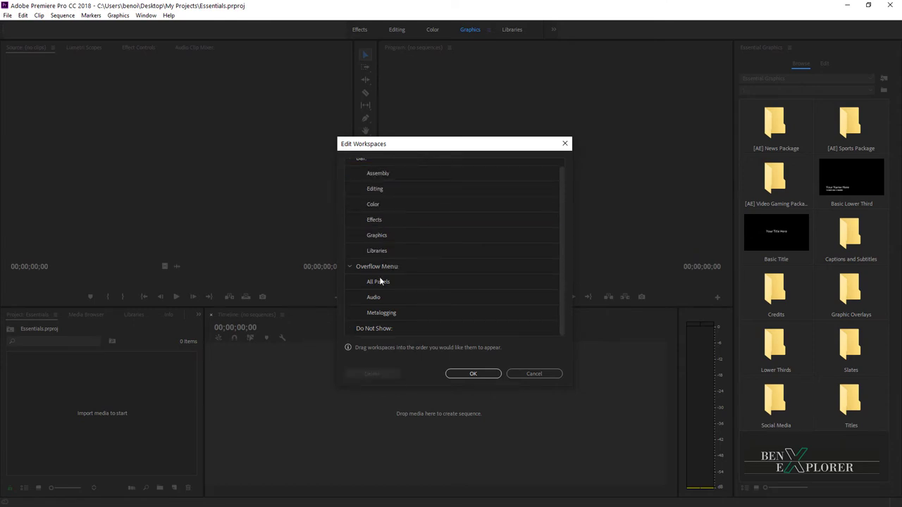
{"action": "left_click_drag", "start_coordinate": [377, 295], "coordinate": [391, 228]}
Confirm the new workspace order, switch to Editing, and narrow Source to widen Program.
{"action": "left_click", "coordinate": [472, 374]}
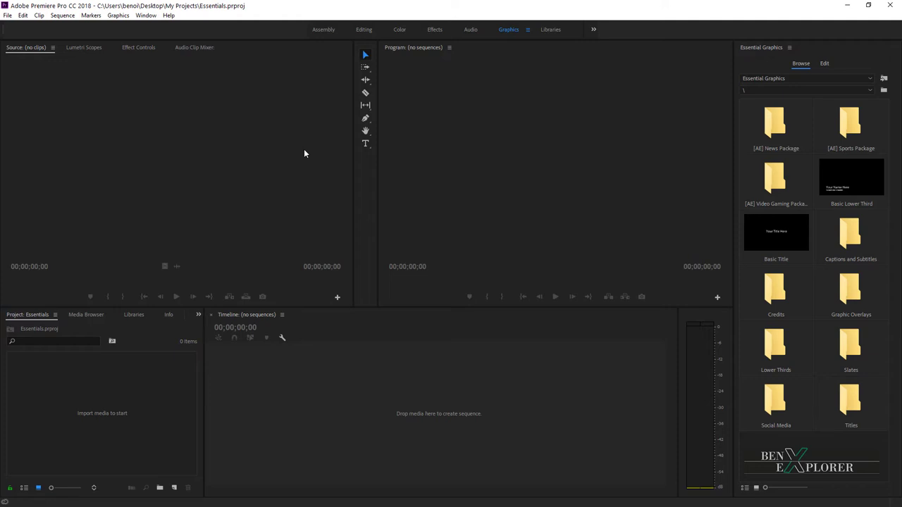
{"action": "left_click", "coordinate": [366, 30]}
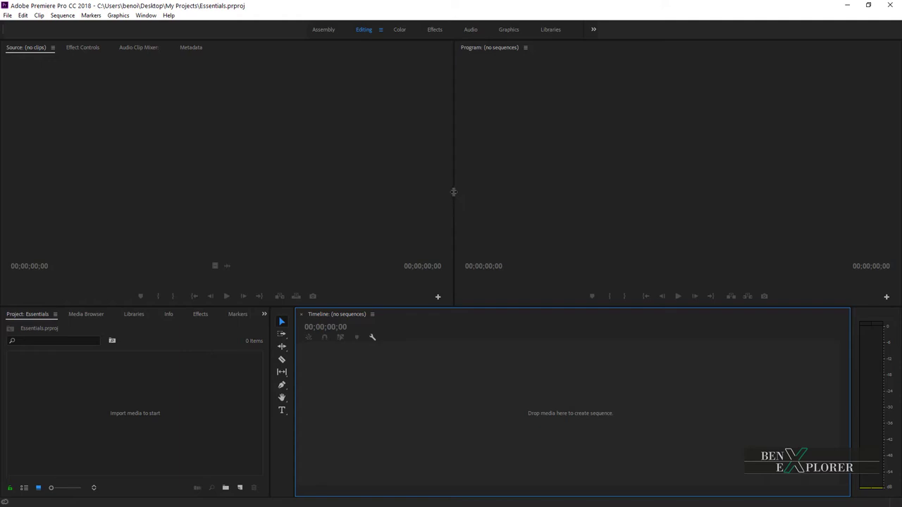
{"action": "left_click_drag", "start_coordinate": [453, 191], "coordinate": [250, 193]}
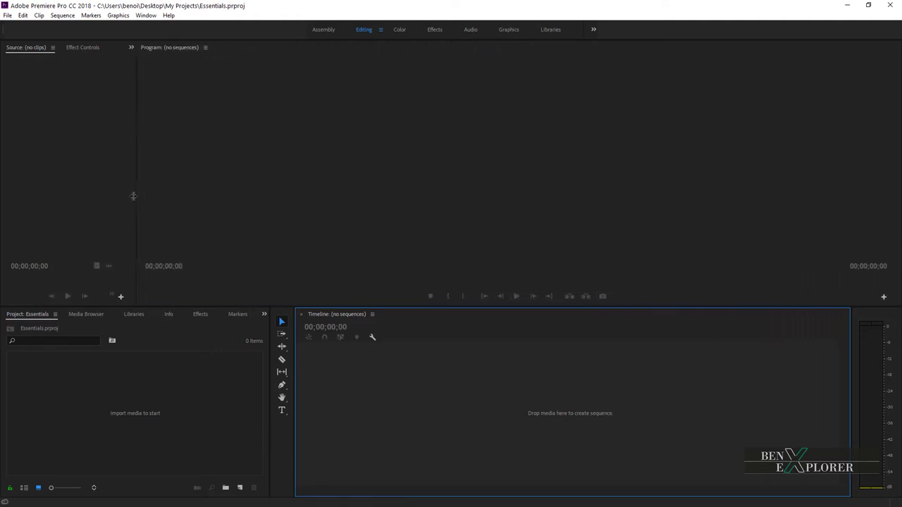
Widen the Source monitor across most of the width and shorten the bottom panels.
{"action": "mouse_move", "coordinate": [250, 193]}
{"action": "left_mouse_down"}
{"action": "mouse_move", "coordinate": [496, 208]}
{"action": "mouse_move", "coordinate": [650, 185]}
{"action": "left_mouse_up"}
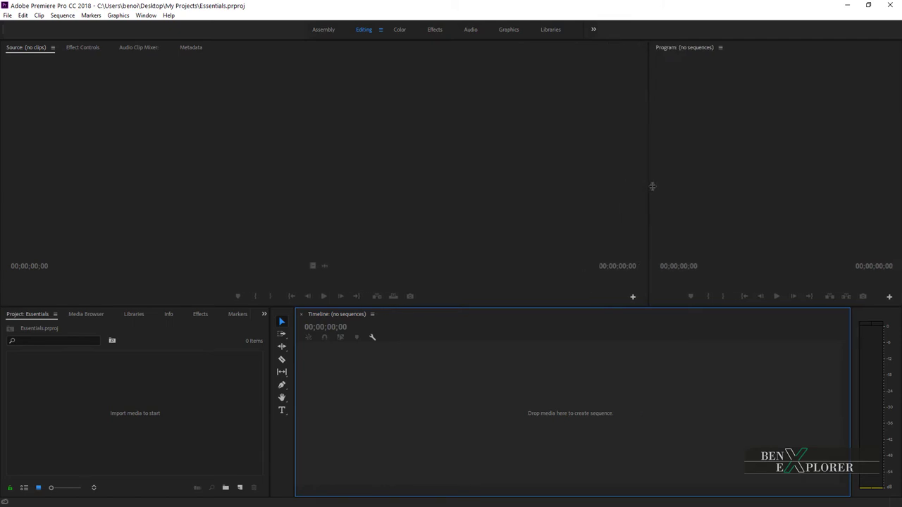
{"action": "left_click_drag", "start_coordinate": [650, 185], "coordinate": [667, 186]}
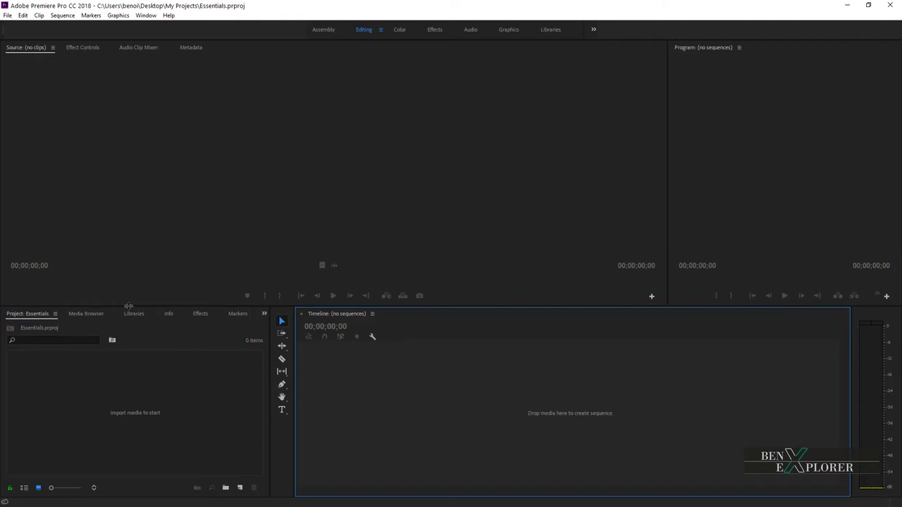
{"action": "left_click_drag", "start_coordinate": [128, 307], "coordinate": [130, 377]}
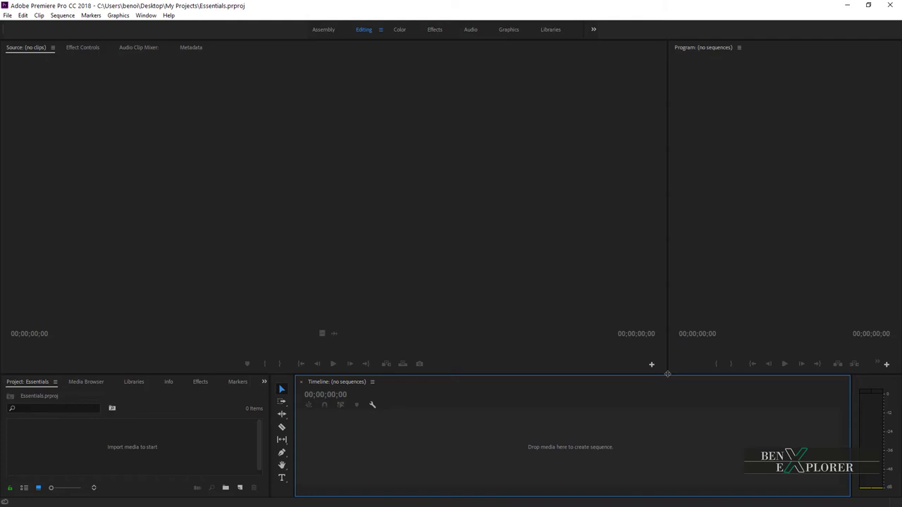
{"action": "mouse_move", "coordinate": [667, 374]}
{"action": "left_mouse_down"}
{"action": "mouse_move", "coordinate": [456, 219]}
{"action": "mouse_move", "coordinate": [553, 289]}
{"action": "left_mouse_up"}
{"action": "left_click_drag", "start_coordinate": [564, 329], "coordinate": [647, 389]}
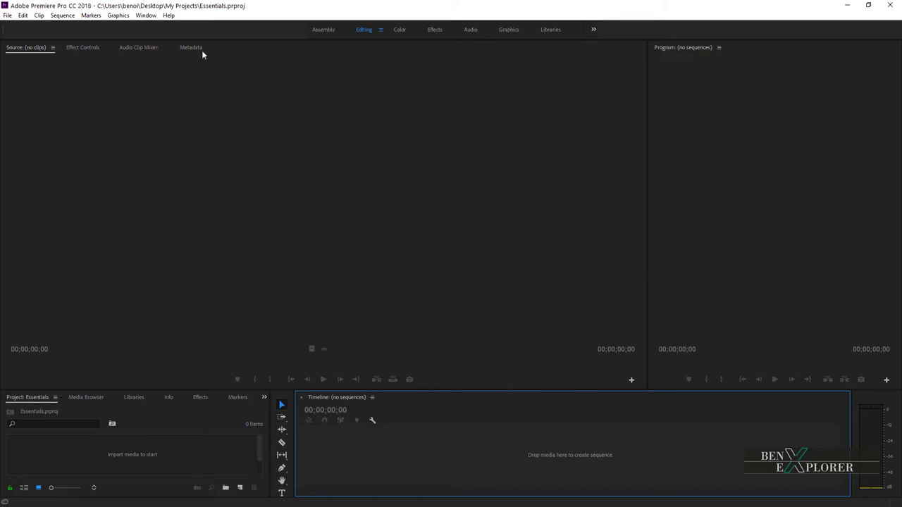
Reset the Editing workspace to its saved layout and confirm the reset.
{"action": "left_click", "coordinate": [146, 14]}
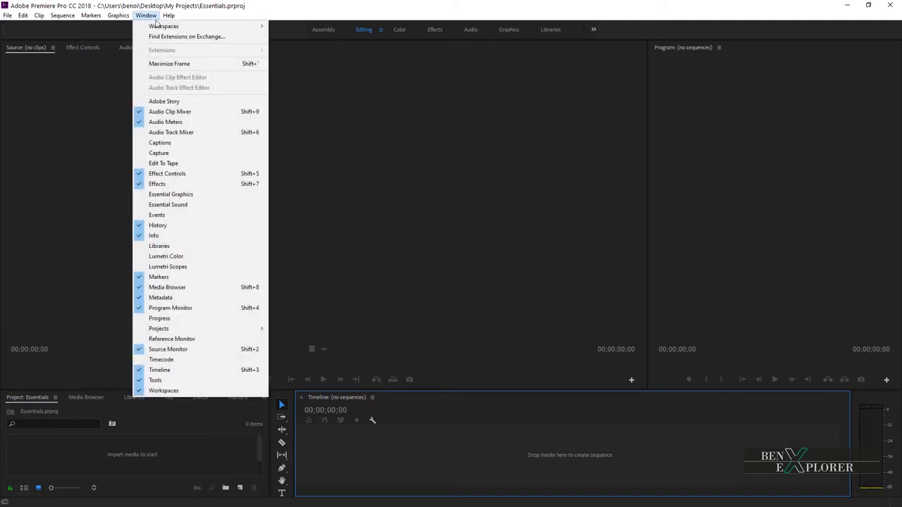
{"action": "mouse_move", "coordinate": [213, 27]}
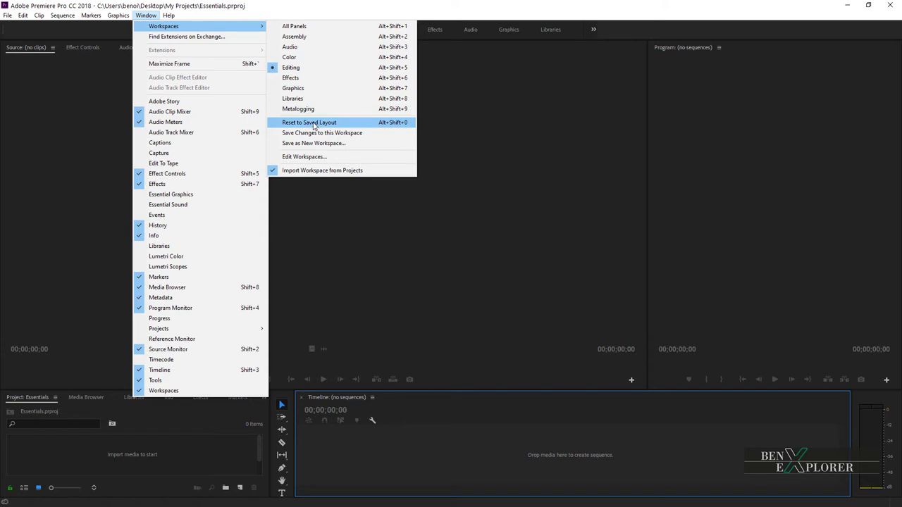
{"action": "left_click", "coordinate": [378, 133]}
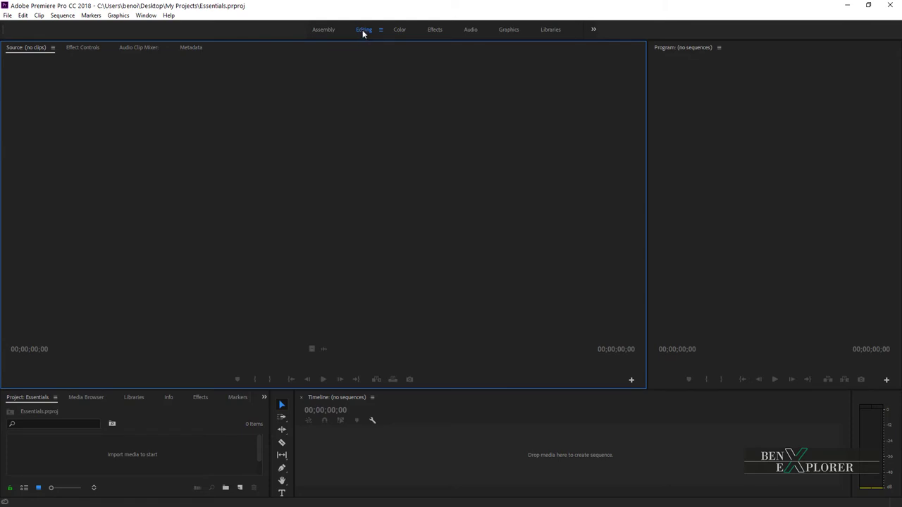
{"action": "double_click", "coordinate": [363, 31]}
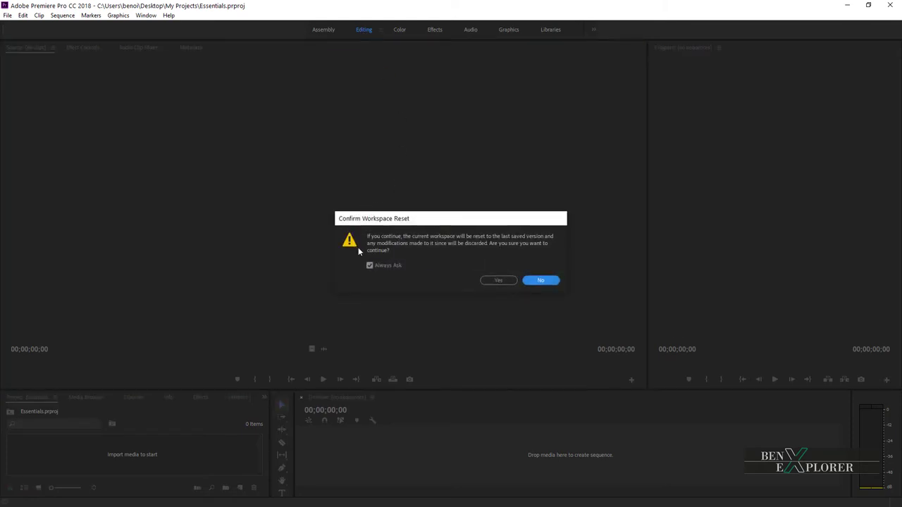
{"action": "left_click", "coordinate": [493, 281]}
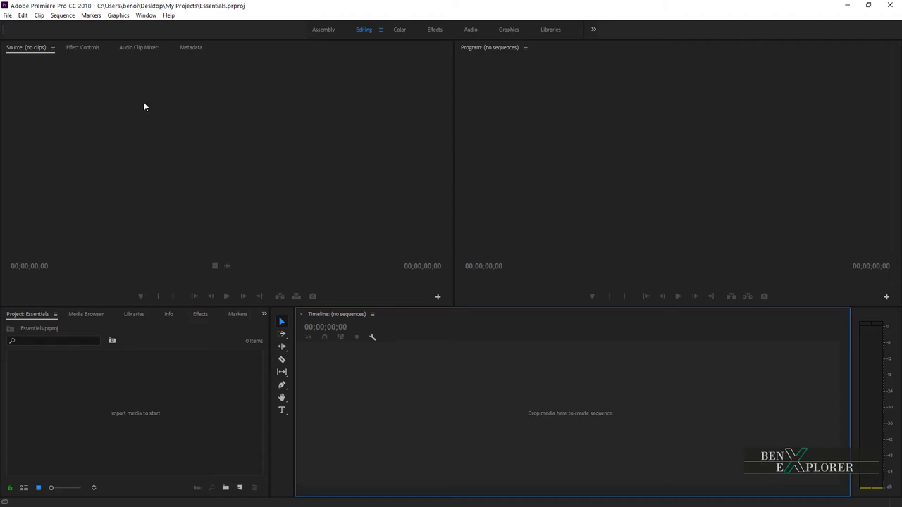
Close the Audio Clip Mixer panel from its panel menu and close the Libraries panel with Ctrl+W.
{"action": "left_click", "coordinate": [146, 48]}
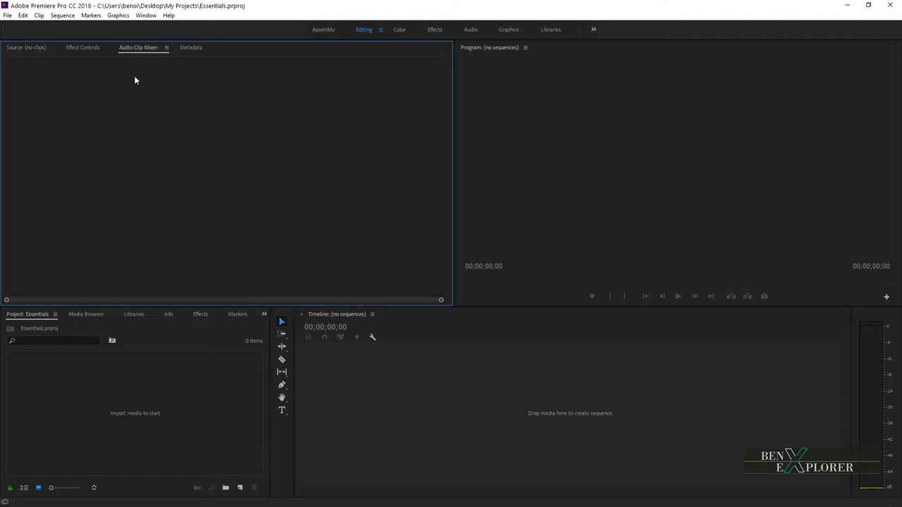
{"action": "left_click", "coordinate": [167, 47]}
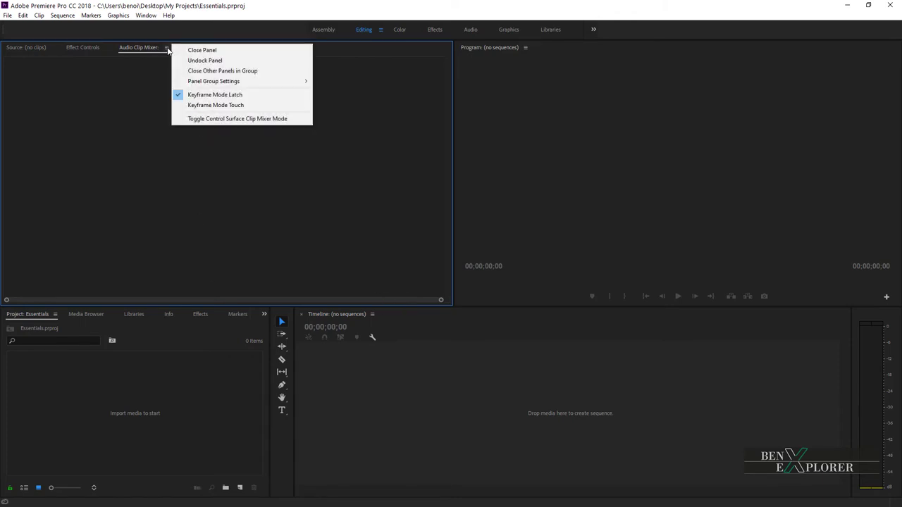
{"action": "left_click", "coordinate": [200, 51]}
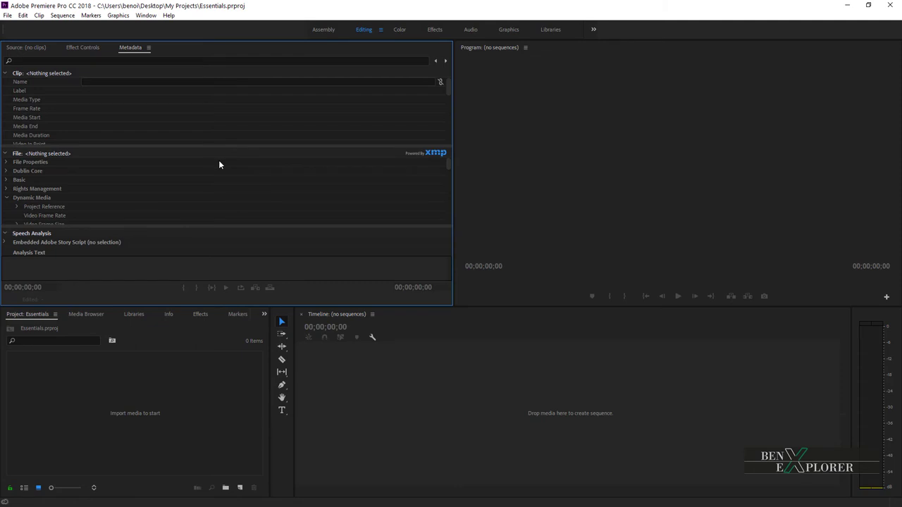
{"action": "left_click", "coordinate": [129, 317]}
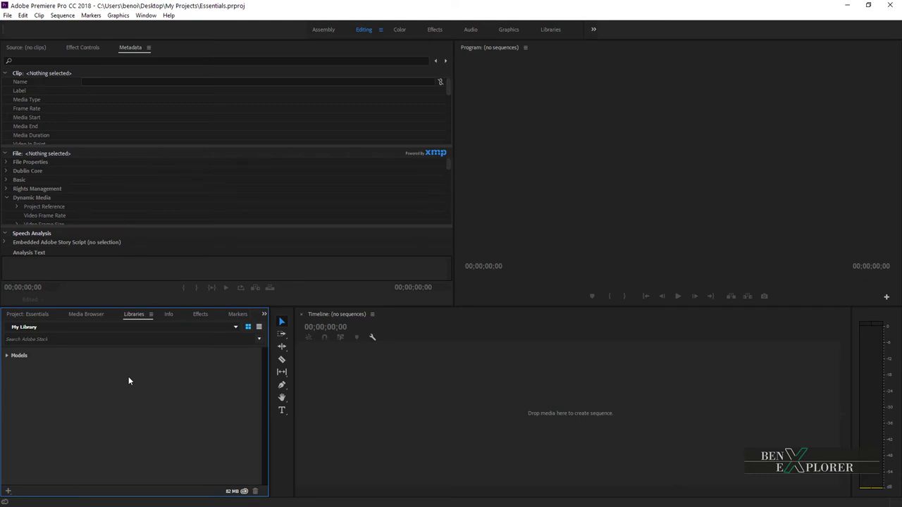
{"action": "key", "text": "ctrl+w"}
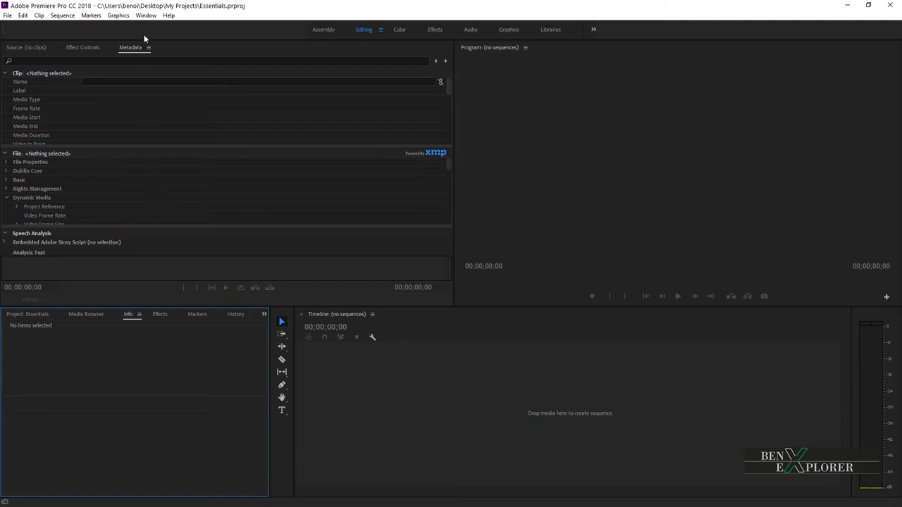
Reopen the Libraries panel, then use Reset to Saved Layout on the Editing workspace.
{"action": "left_click", "coordinate": [145, 16]}
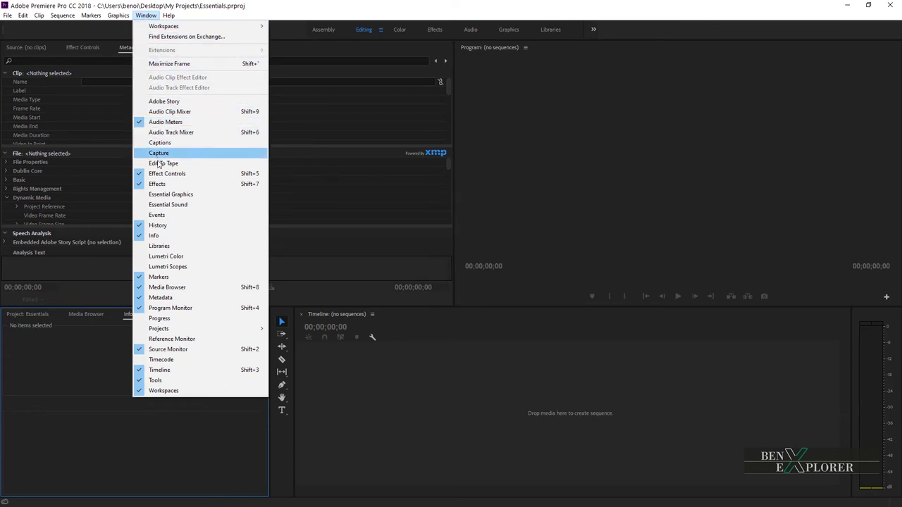
{"action": "left_click", "coordinate": [162, 245]}
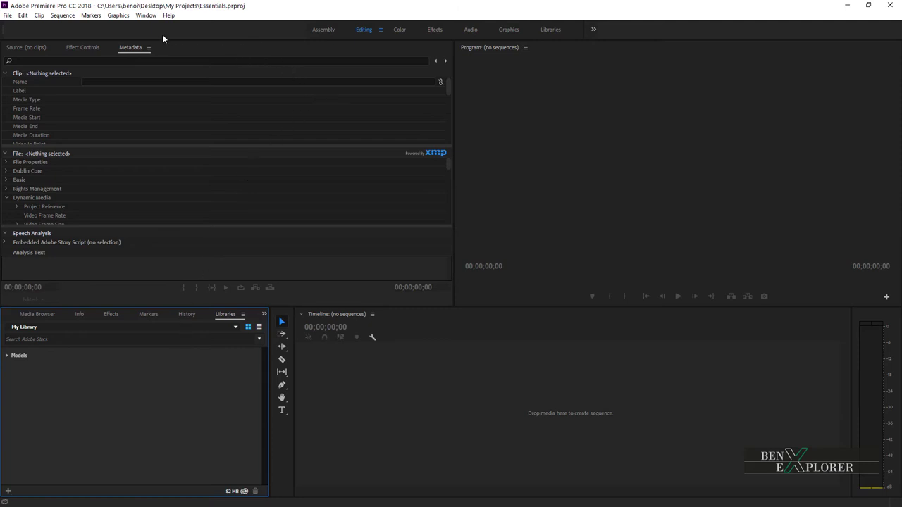
{"action": "left_click", "coordinate": [151, 17]}
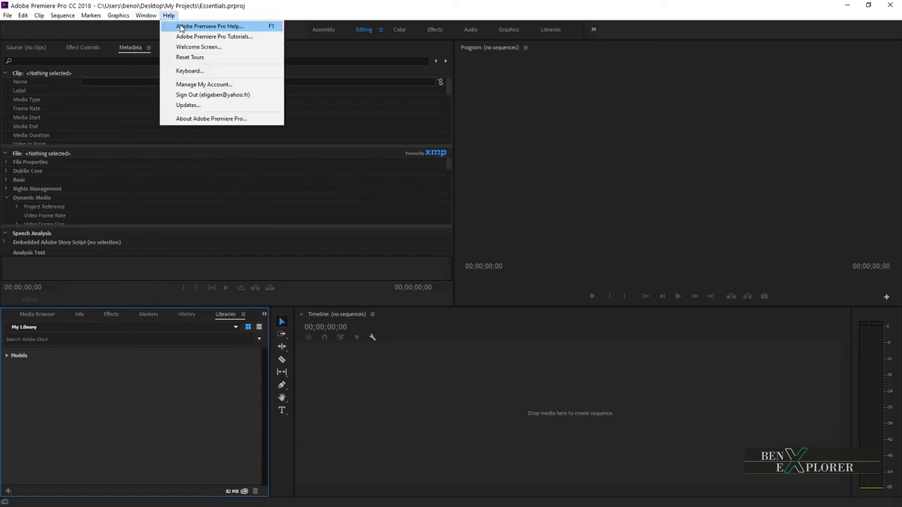
{"action": "mouse_move", "coordinate": [227, 28]}
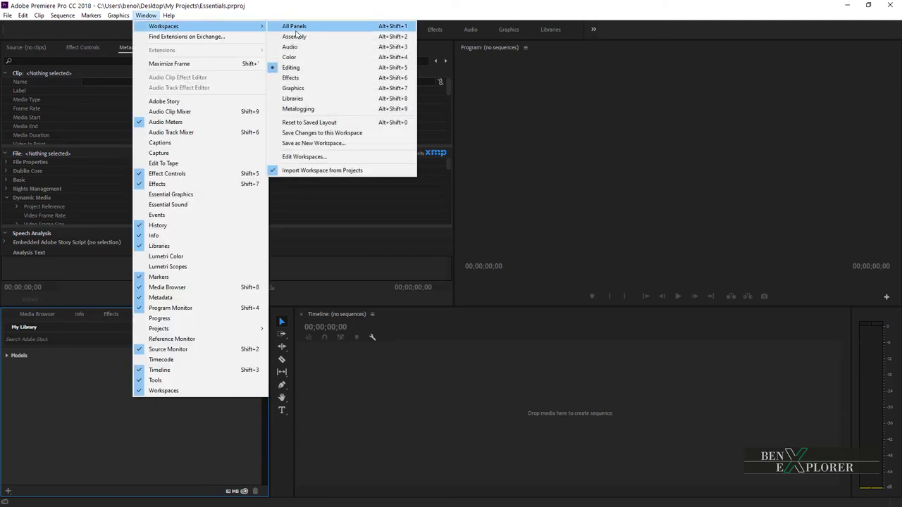
{"action": "left_click", "coordinate": [304, 124]}
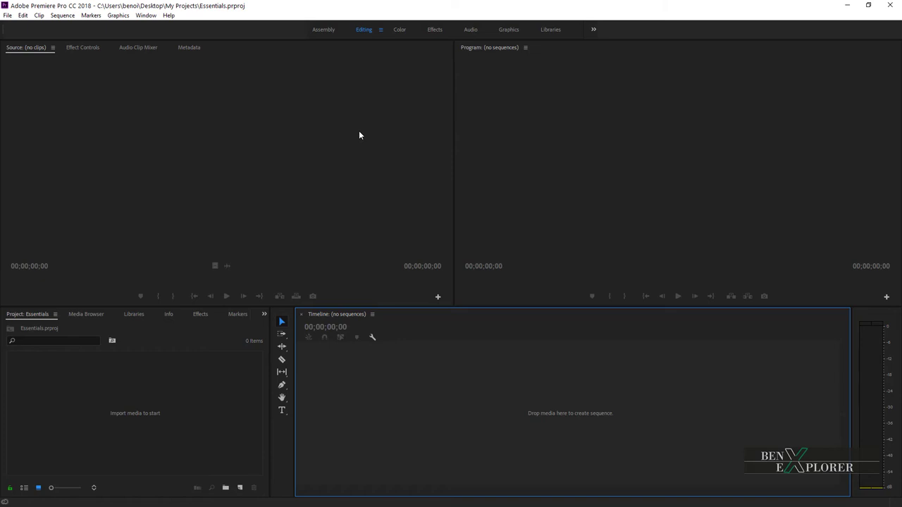
Dock the Project: Essentials panel into the top drop zone of the Program monitor.
{"action": "left_click", "coordinate": [34, 314]}
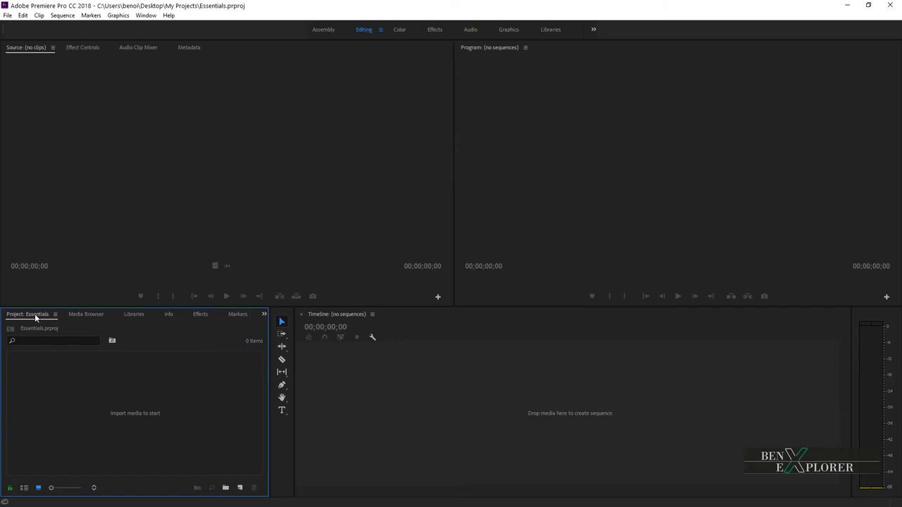
{"action": "left_click_drag", "start_coordinate": [35, 313], "coordinate": [515, 66]}
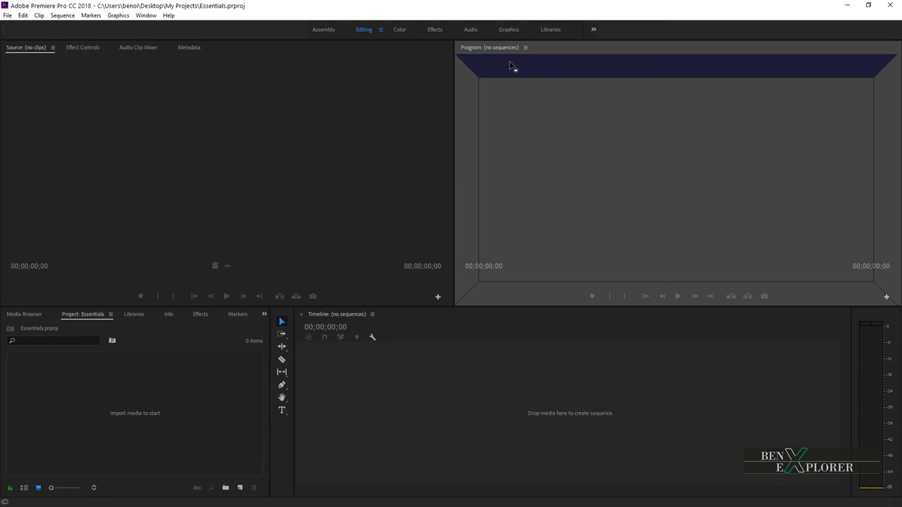
{"action": "left_click_drag", "start_coordinate": [512, 61], "coordinate": [509, 63]}
{"action": "mouse_move", "coordinate": [508, 63]}
{"action": "left_mouse_down"}
{"action": "mouse_move", "coordinate": [479, 80]}
{"action": "mouse_move", "coordinate": [463, 176]}
{"action": "mouse_move", "coordinate": [477, 247]}
{"action": "mouse_move", "coordinate": [503, 286]}
{"action": "mouse_move", "coordinate": [655, 302]}
{"action": "mouse_move", "coordinate": [824, 297]}
{"action": "mouse_move", "coordinate": [893, 282]}
{"action": "mouse_move", "coordinate": [887, 204]}
{"action": "mouse_move", "coordinate": [896, 126]}
{"action": "mouse_move", "coordinate": [865, 72]}
{"action": "mouse_move", "coordinate": [657, 73]}
{"action": "left_mouse_up"}
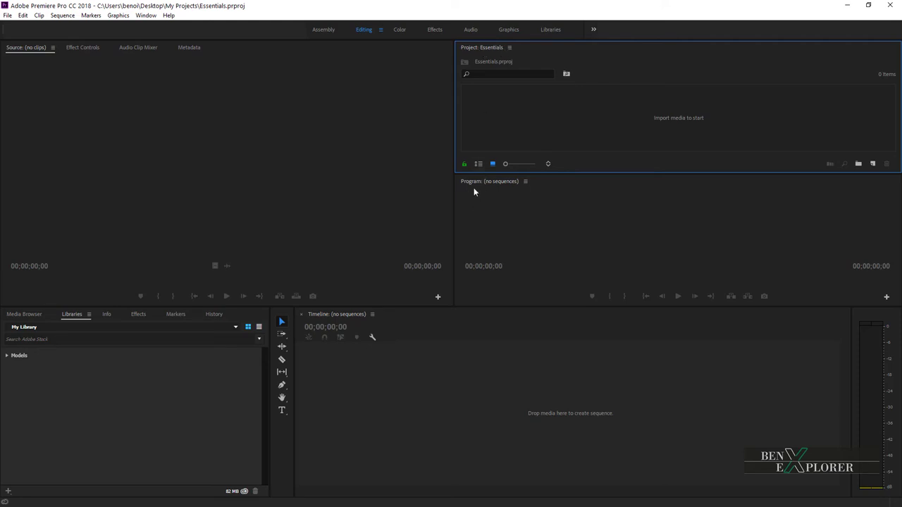
Drop the Project panel tab into the Source monitor's centre drop zone, leaving the Program monitor alone.
{"action": "left_click", "coordinate": [494, 125]}
{"action": "left_click_drag", "start_coordinate": [492, 46], "coordinate": [275, 183]}
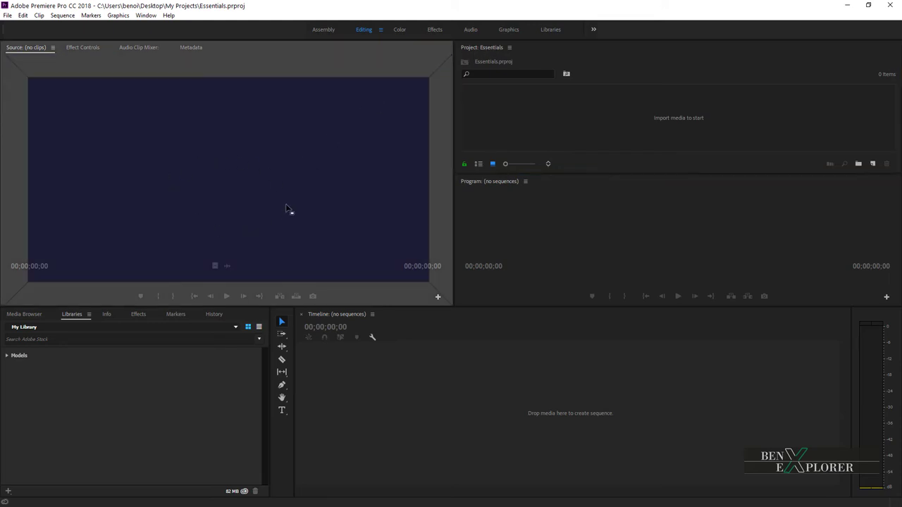
{"action": "mouse_move", "coordinate": [273, 180]}
{"action": "left_mouse_down"}
{"action": "mouse_move", "coordinate": [251, 157]}
{"action": "mouse_move", "coordinate": [262, 152]}
{"action": "left_mouse_up"}
{"action": "mouse_move", "coordinate": [262, 152]}
{"action": "left_mouse_down"}
{"action": "mouse_move", "coordinate": [176, 177]}
{"action": "mouse_move", "coordinate": [228, 161]}
{"action": "mouse_move", "coordinate": [220, 140]}
{"action": "mouse_move", "coordinate": [203, 155]}
{"action": "mouse_move", "coordinate": [228, 131]}
{"action": "mouse_move", "coordinate": [232, 54]}
{"action": "mouse_move", "coordinate": [221, 125]}
{"action": "mouse_move", "coordinate": [221, 49]}
{"action": "mouse_move", "coordinate": [186, 51]}
{"action": "left_mouse_up"}
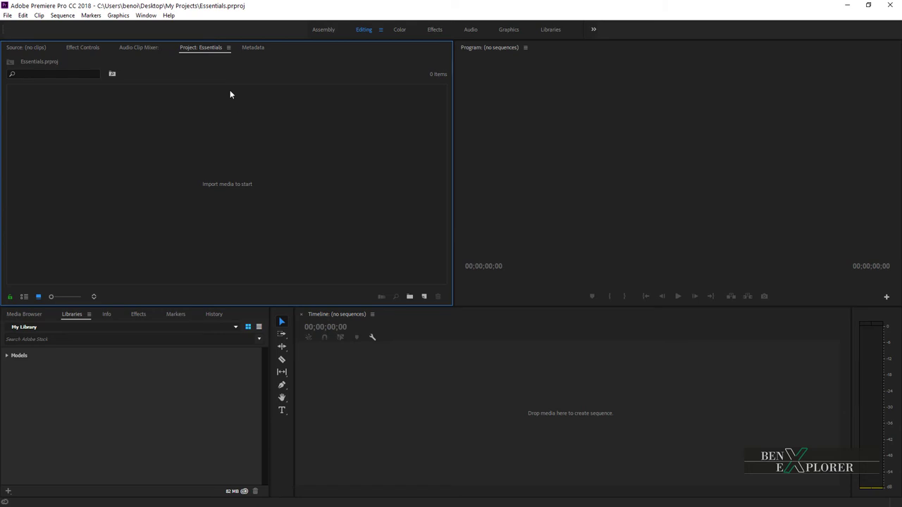
{"action": "left_click", "coordinate": [230, 47]}
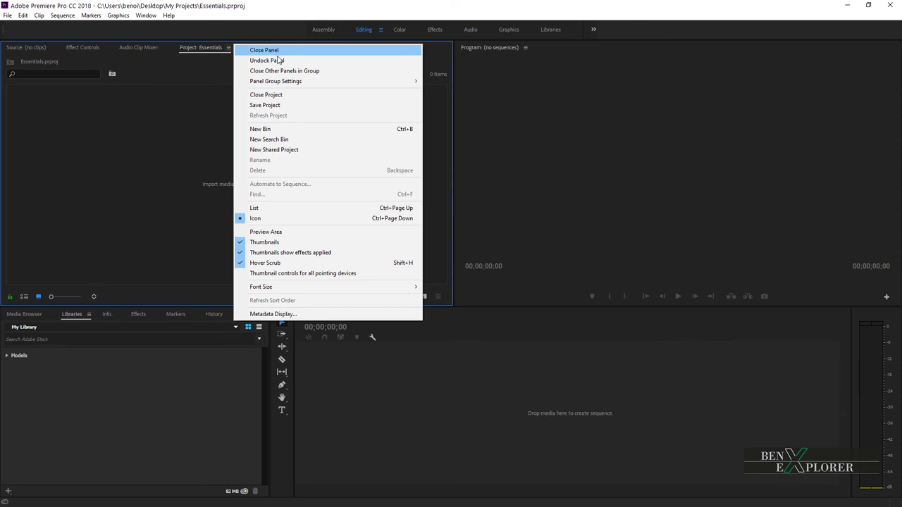
{"action": "mouse_move", "coordinate": [311, 82]}
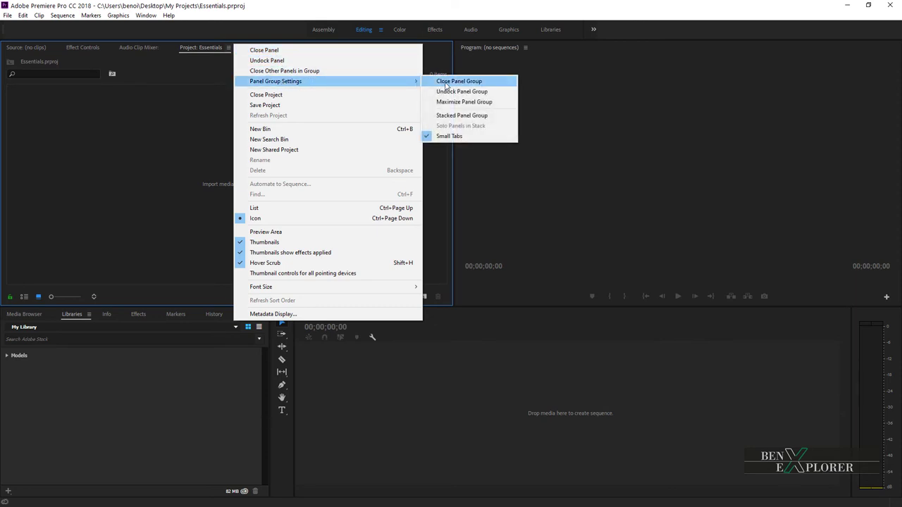
{"action": "left_click", "coordinate": [456, 115]}
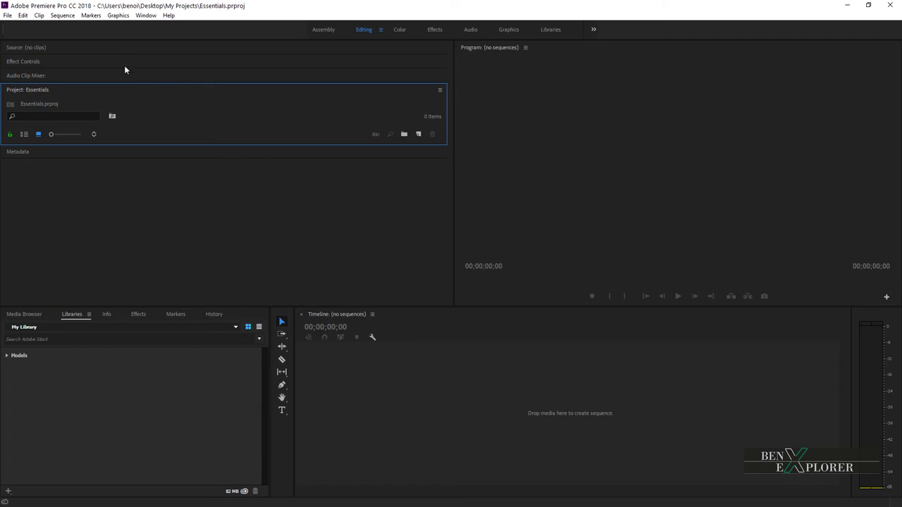
{"action": "left_click", "coordinate": [120, 79]}
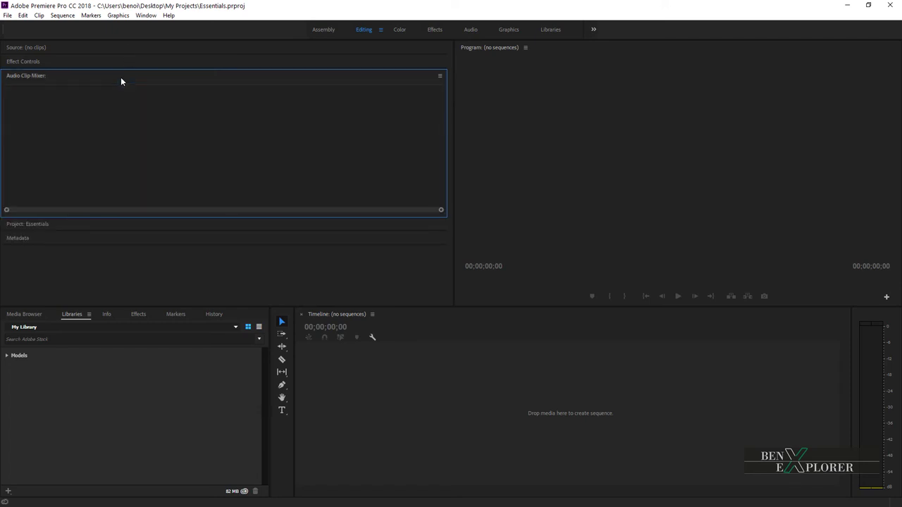
{"action": "left_click", "coordinate": [117, 76]}
{"action": "left_click", "coordinate": [119, 62]}
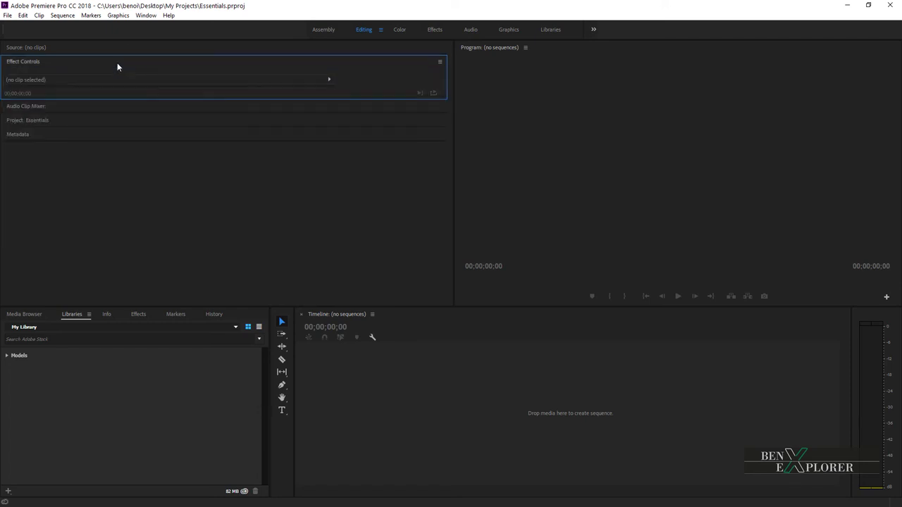
{"action": "left_click", "coordinate": [117, 61]}
{"action": "left_click", "coordinate": [113, 103]}
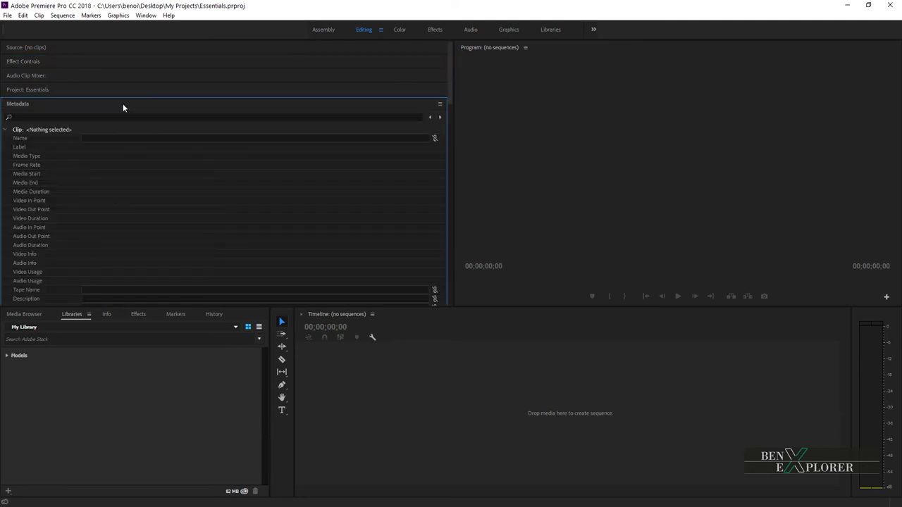
{"action": "left_click", "coordinate": [121, 103]}
{"action": "left_click", "coordinate": [126, 79]}
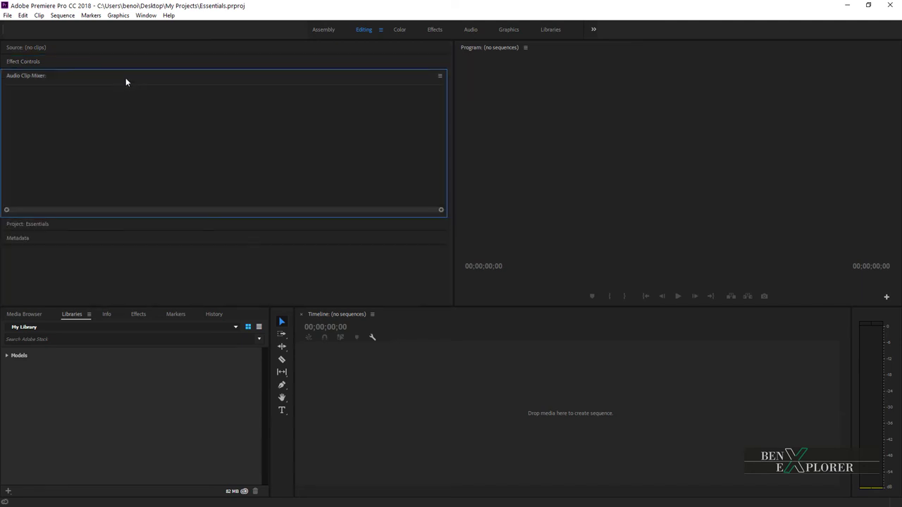
{"action": "left_click", "coordinate": [125, 78]}
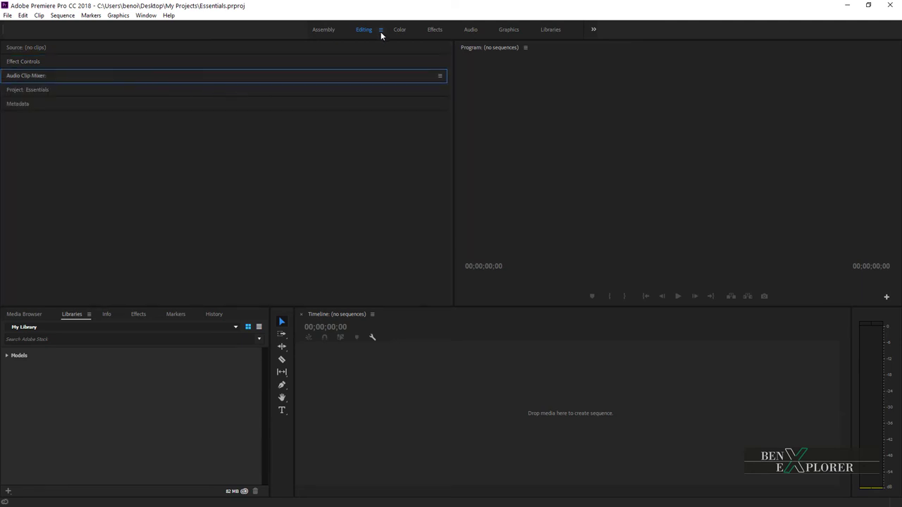
{"action": "left_click", "coordinate": [440, 76]}
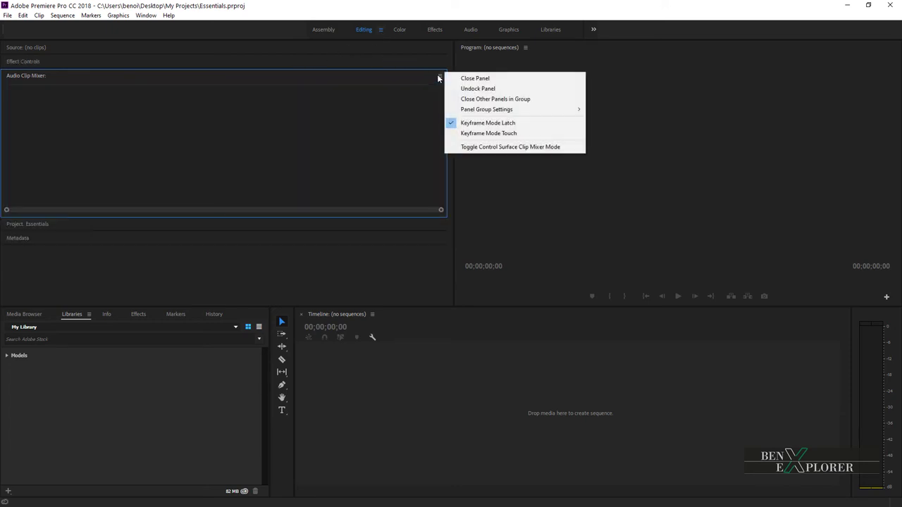
{"action": "mouse_move", "coordinate": [527, 112]}
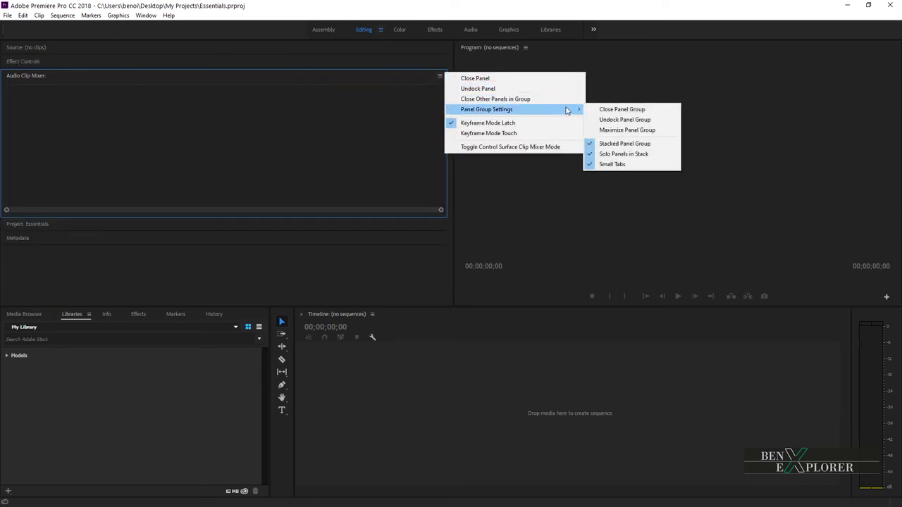
{"action": "left_click", "coordinate": [618, 143]}
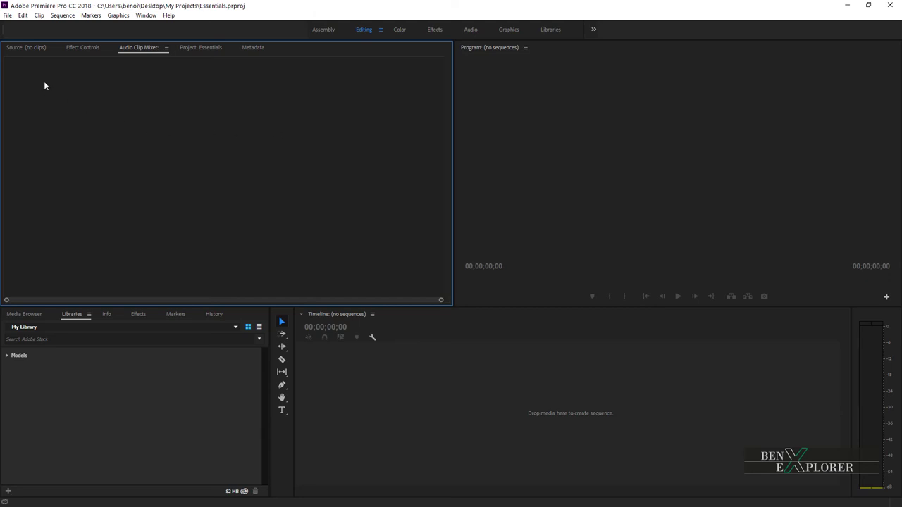
Drag the Project: Essentials tab out of the Source group into its own floating window.
{"action": "left_click", "coordinate": [201, 47]}
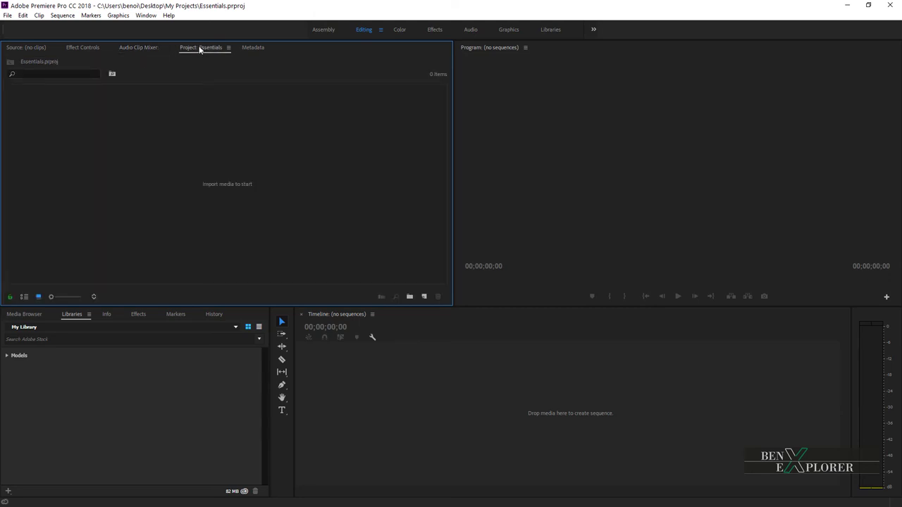
{"action": "left_click_drag", "start_coordinate": [200, 57], "coordinate": [368, 157]}
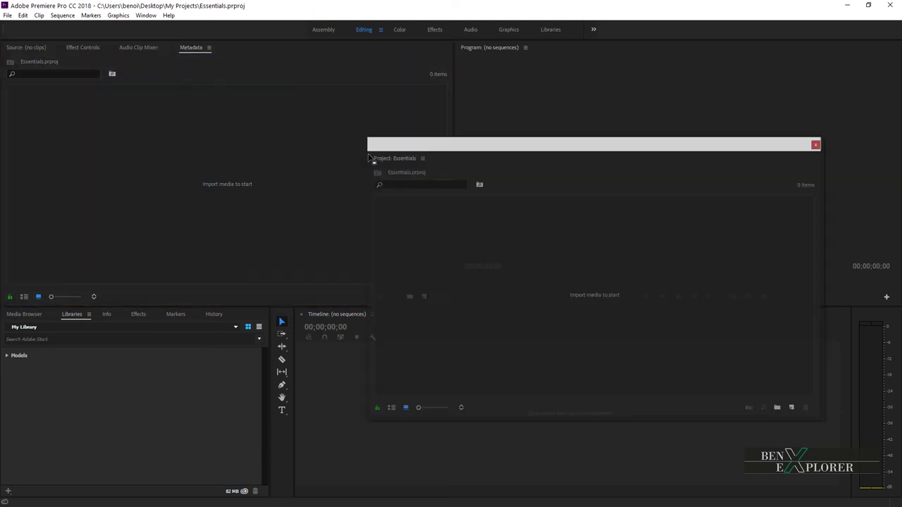
{"action": "mouse_move", "coordinate": [368, 156]}
{"action": "left_mouse_down"}
{"action": "mouse_move", "coordinate": [182, 120]}
{"action": "mouse_move", "coordinate": [269, 98]}
{"action": "mouse_move", "coordinate": [186, 88]}
{"action": "mouse_move", "coordinate": [232, 120]}
{"action": "mouse_move", "coordinate": [81, 97]}
{"action": "mouse_move", "coordinate": [242, 118]}
{"action": "mouse_move", "coordinate": [278, 106]}
{"action": "mouse_move", "coordinate": [670, 127]}
{"action": "mouse_move", "coordinate": [219, 109]}
{"action": "mouse_move", "coordinate": [358, 90]}
{"action": "left_mouse_up"}
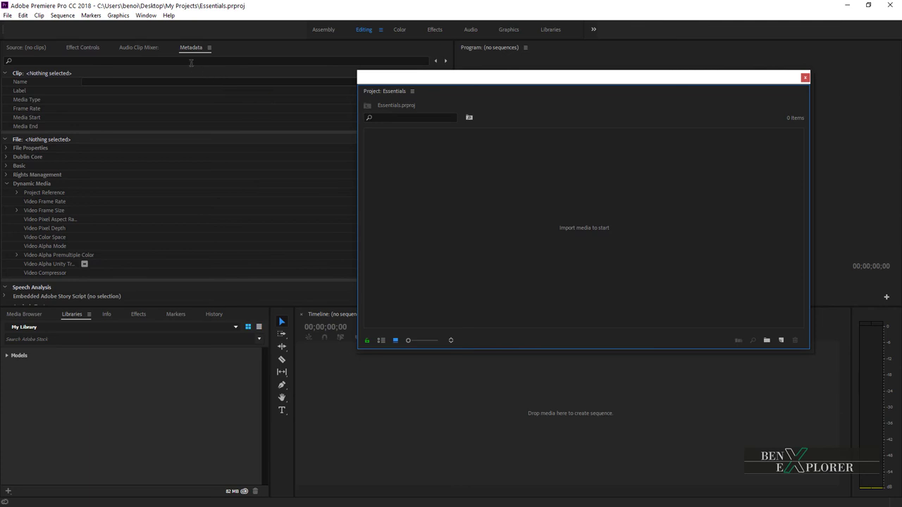
Save the current layout as a new workspace named benX and view the workspace list.
{"action": "left_click", "coordinate": [146, 15]}
{"action": "mouse_move", "coordinate": [162, 26]}
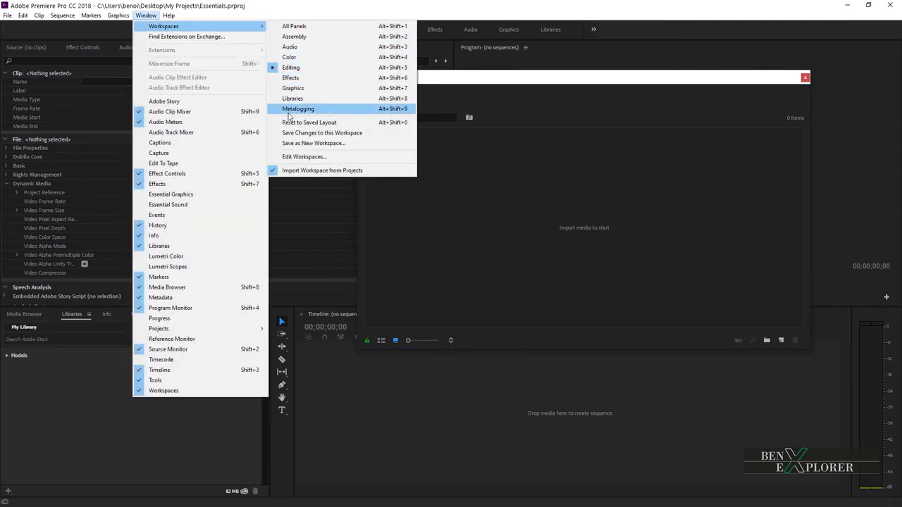
{"action": "left_click", "coordinate": [293, 144]}
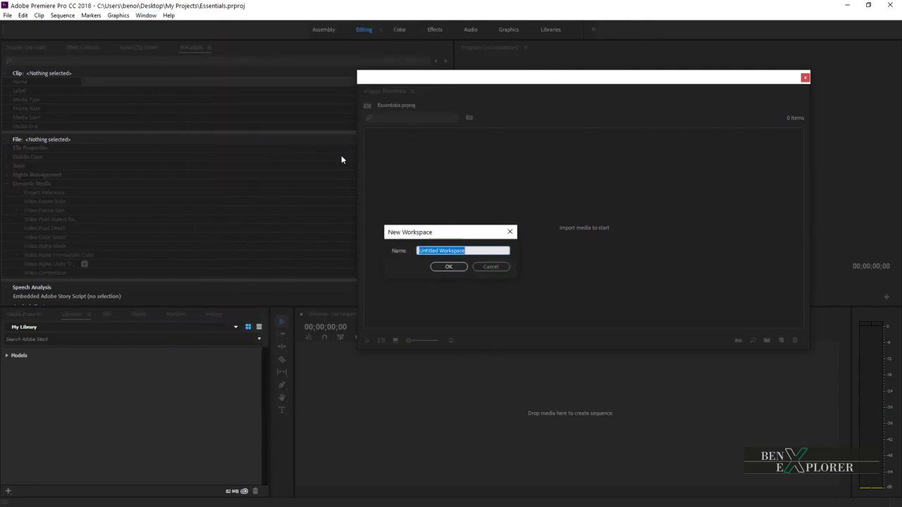
{"action": "type", "text": "benX"}
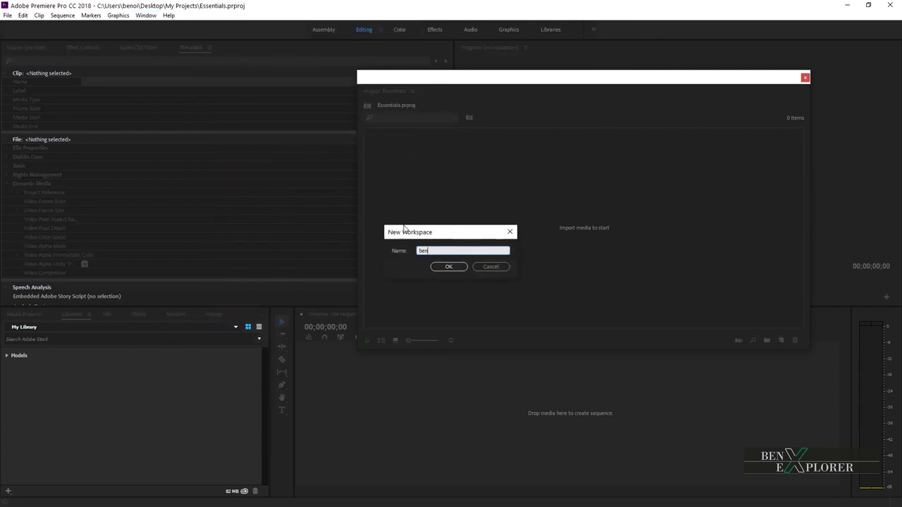
{"action": "left_click", "coordinate": [443, 266]}
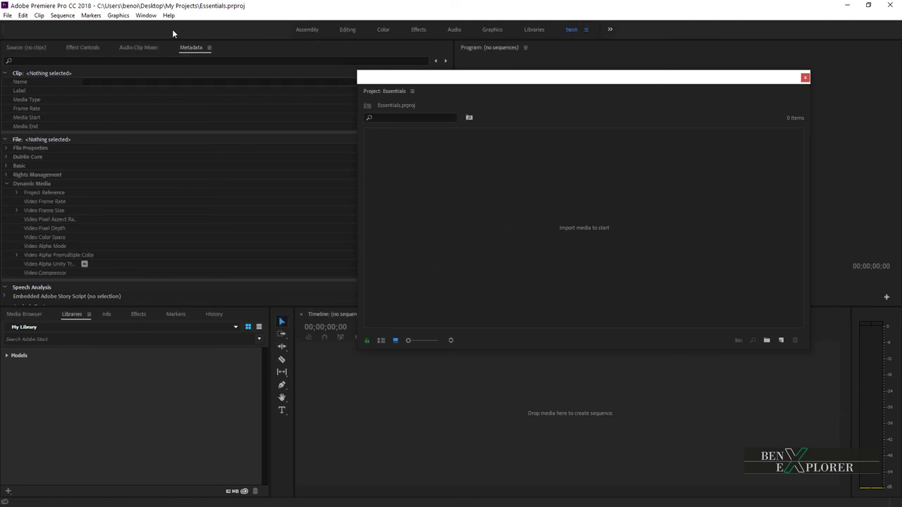
{"action": "left_click", "coordinate": [146, 15]}
{"action": "mouse_move", "coordinate": [213, 28]}
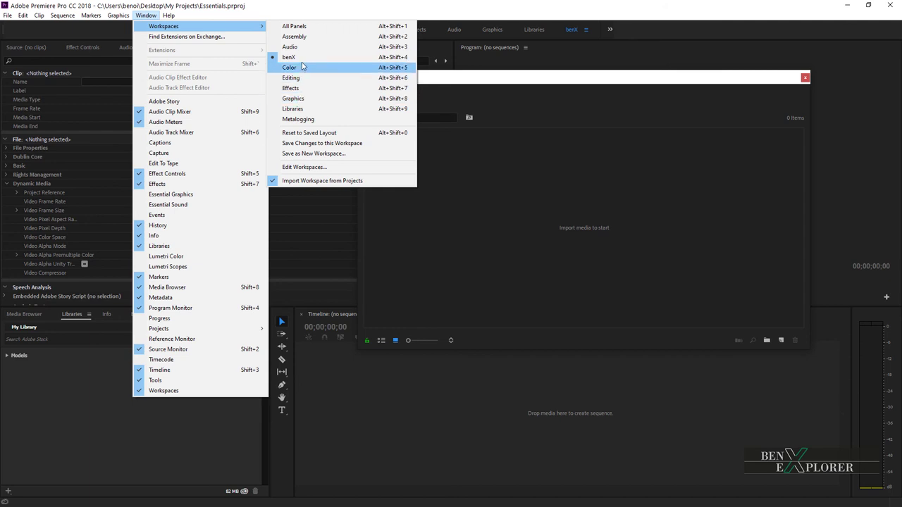
{"action": "left_click", "coordinate": [428, 5]}
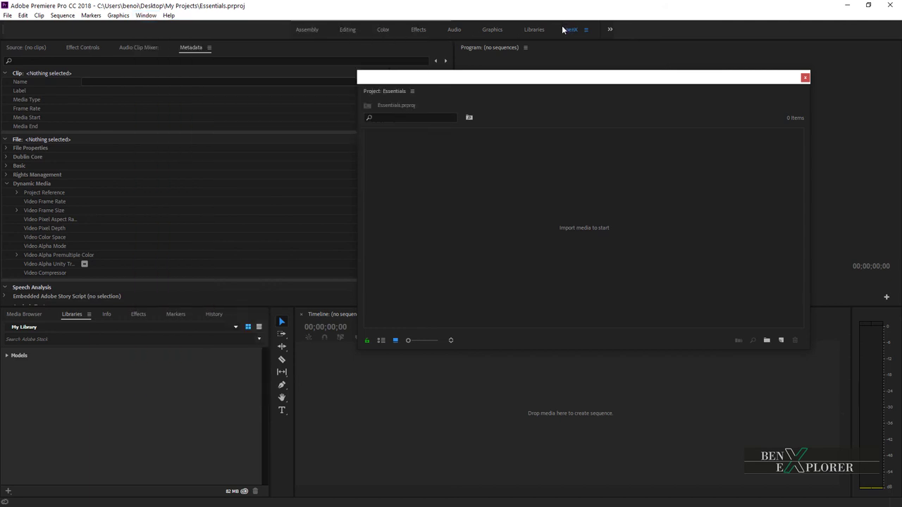
{"action": "left_click", "coordinate": [610, 32]}
{"action": "left_click", "coordinate": [616, 67]}
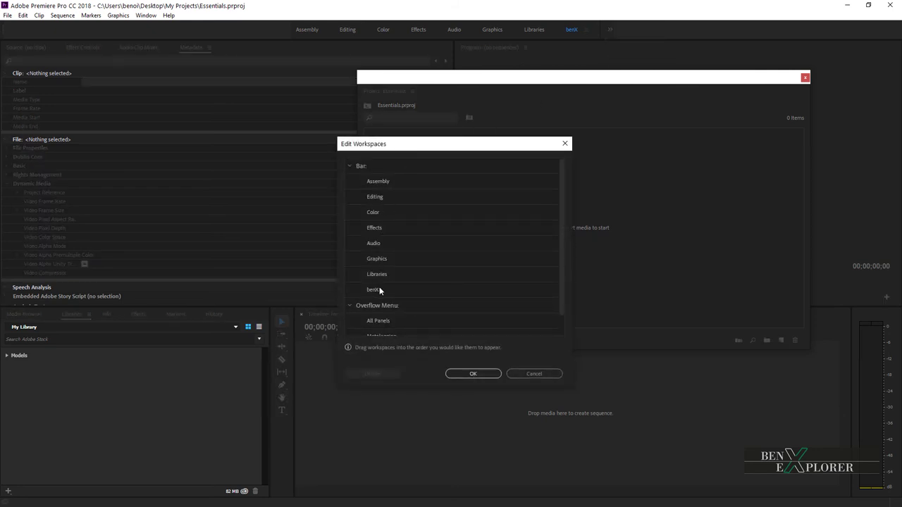
{"action": "left_click", "coordinate": [532, 375]}
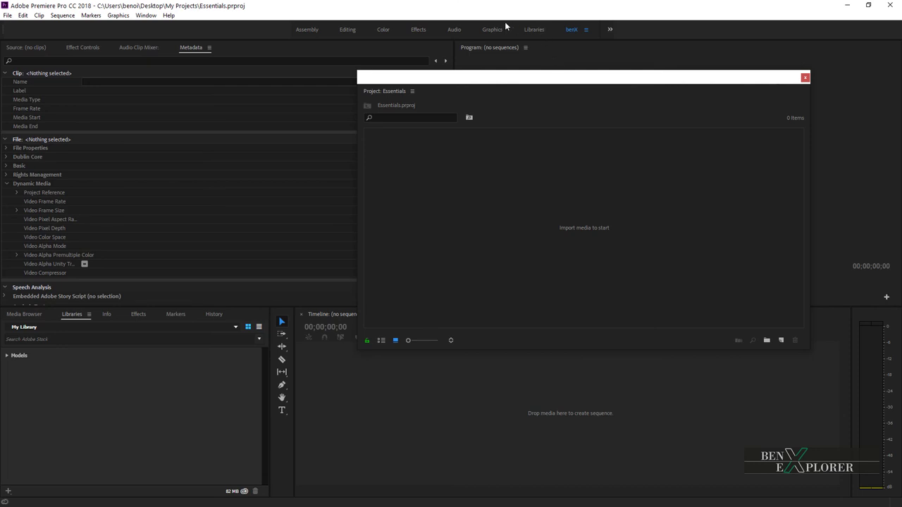
{"action": "left_click", "coordinate": [417, 30]}
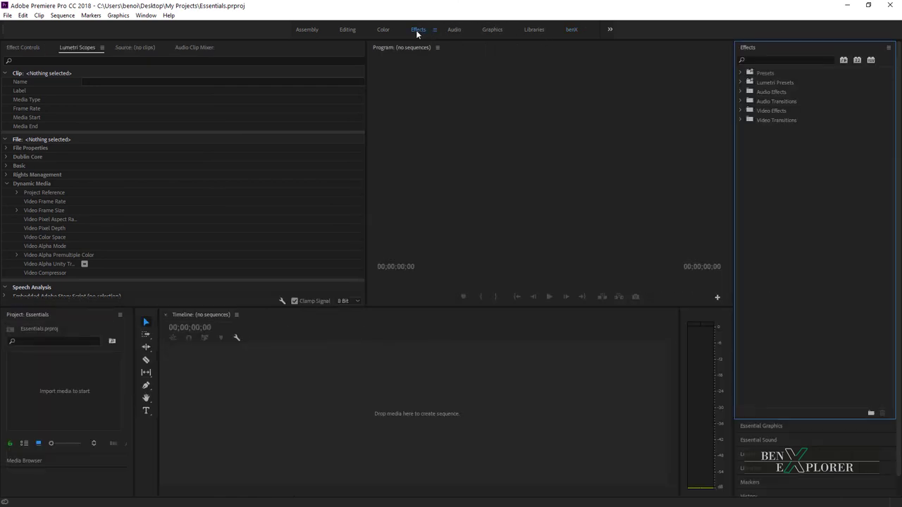
{"action": "left_click", "coordinate": [574, 31]}
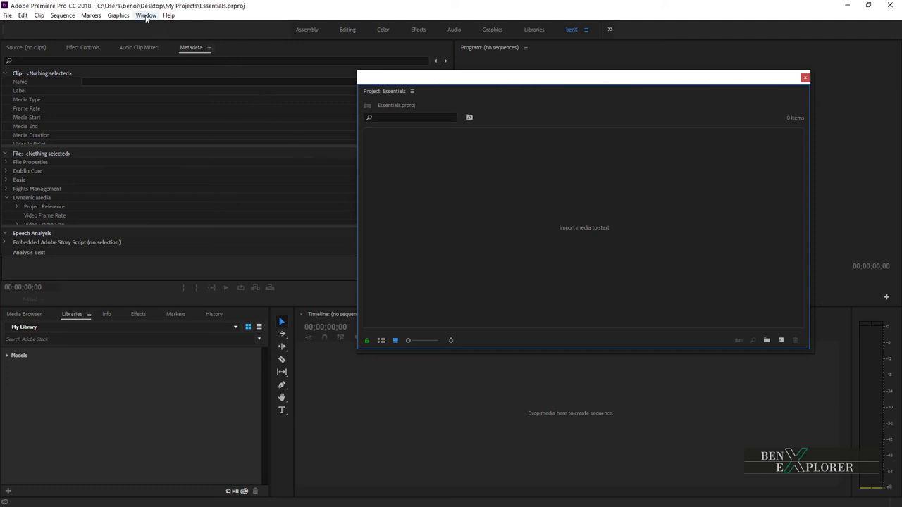
Delete the benX workspace in the Edit Workspaces dialog and confirm with OK.
{"action": "left_click", "coordinate": [146, 16]}
{"action": "mouse_move", "coordinate": [196, 28]}
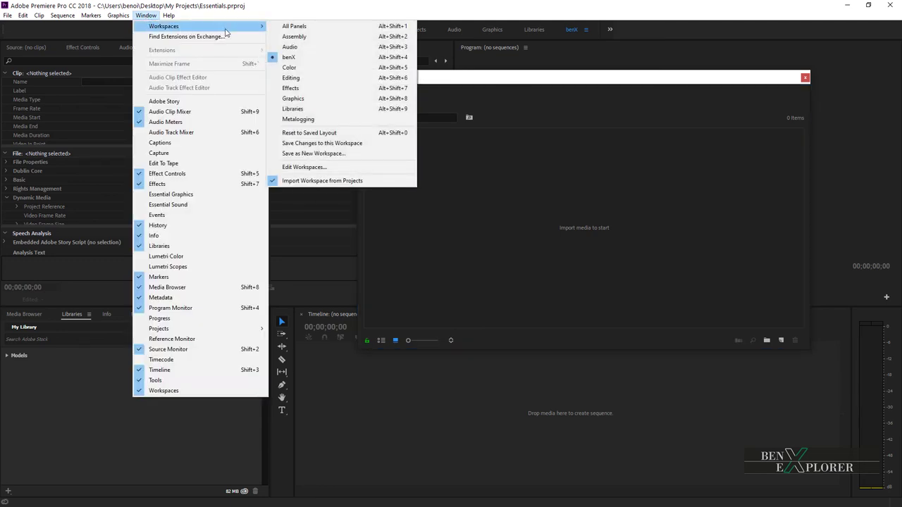
{"action": "left_click", "coordinate": [307, 168]}
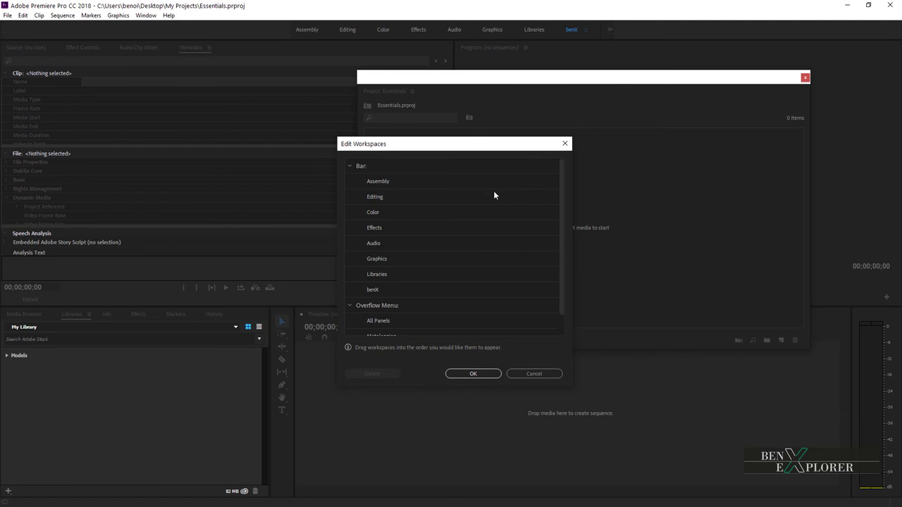
{"action": "left_click_drag", "start_coordinate": [415, 147], "coordinate": [359, 101]}
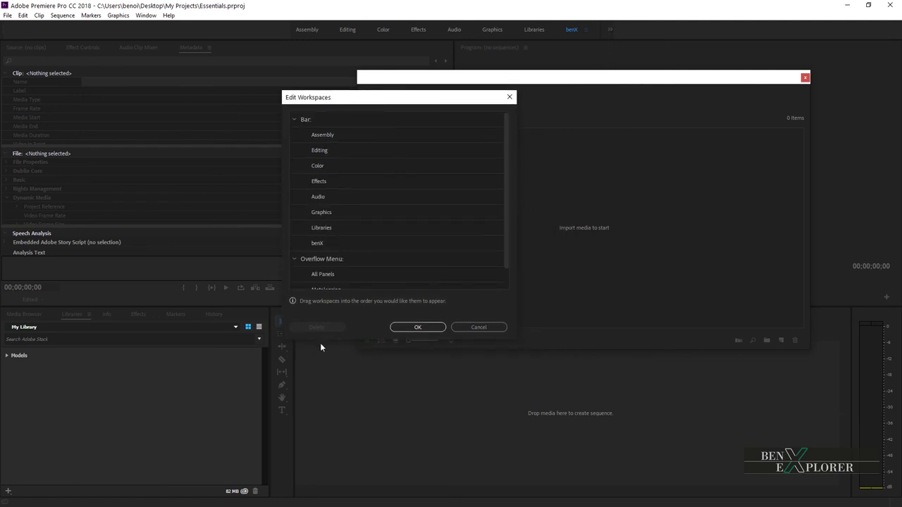
{"action": "left_click_drag", "start_coordinate": [320, 341], "coordinate": [312, 392]}
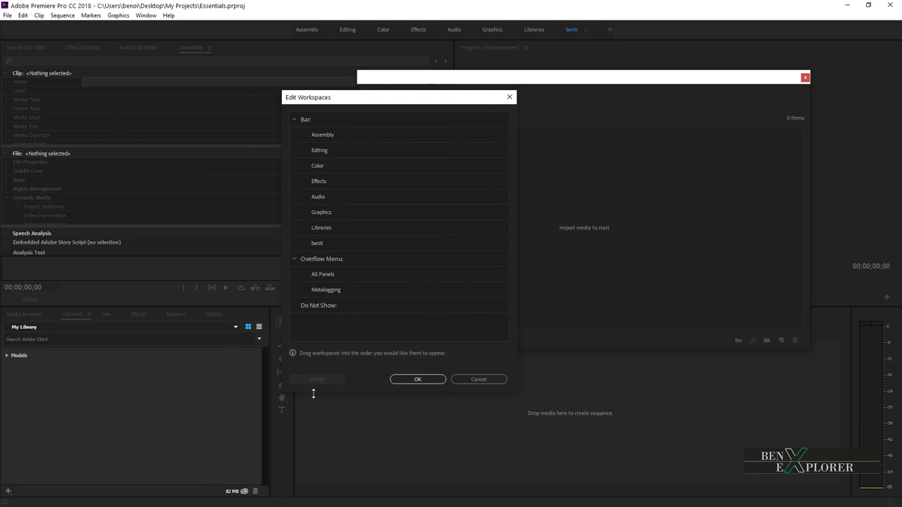
{"action": "left_click", "coordinate": [324, 243]}
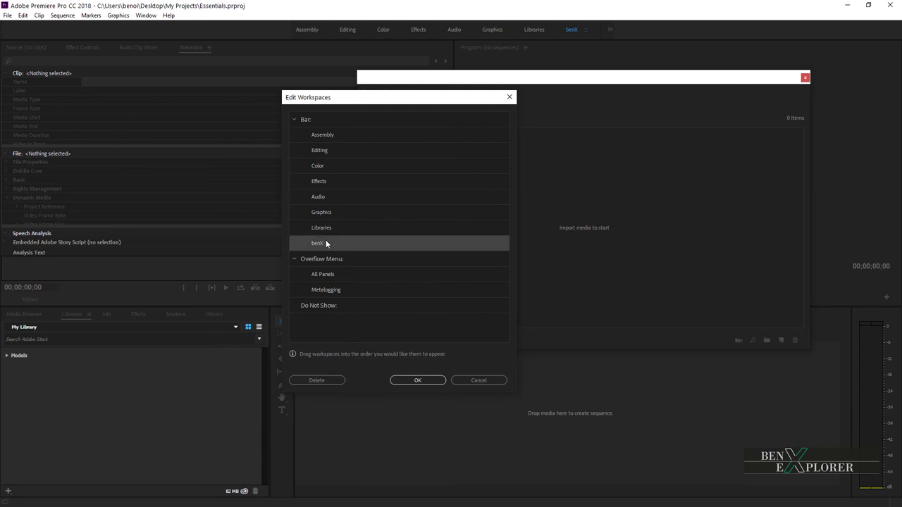
{"action": "left_click", "coordinate": [316, 380]}
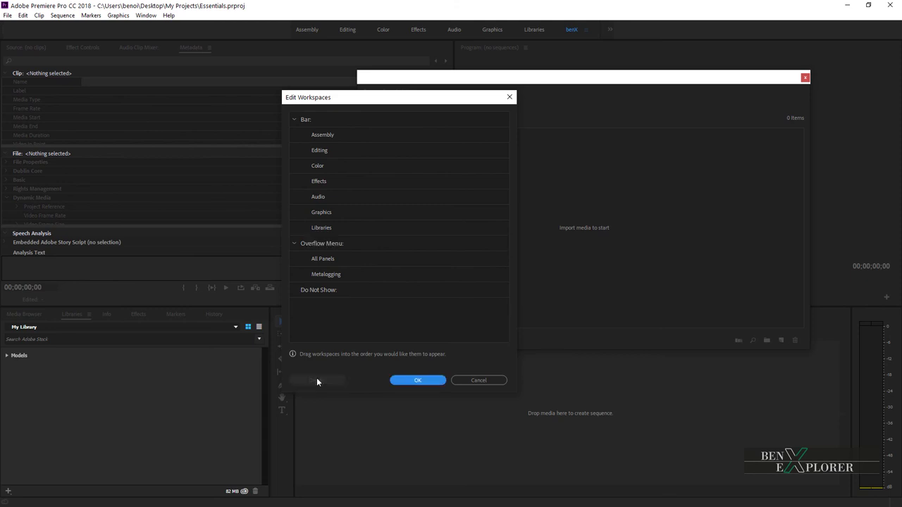
{"action": "left_click", "coordinate": [416, 381]}
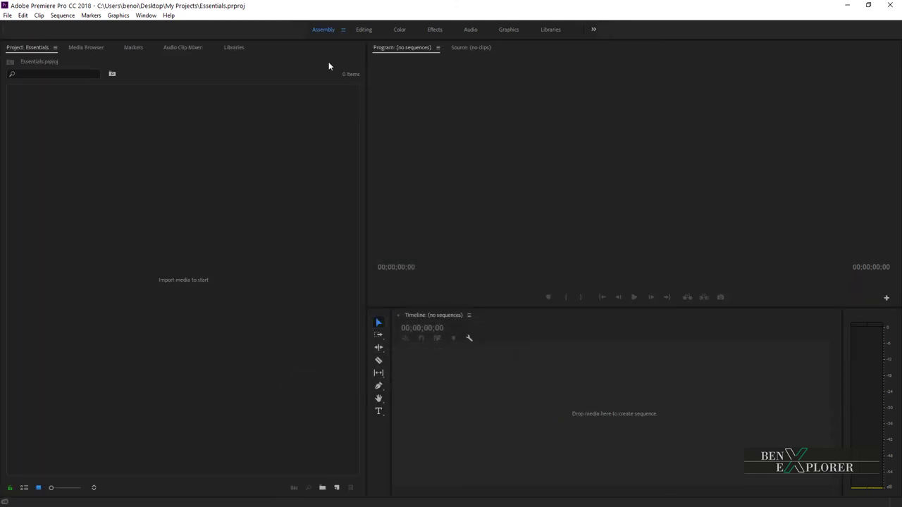
Load the Assembly workspace, then switch to the Editing workspace.
{"action": "left_click", "coordinate": [146, 14]}
{"action": "mouse_move", "coordinate": [168, 26]}
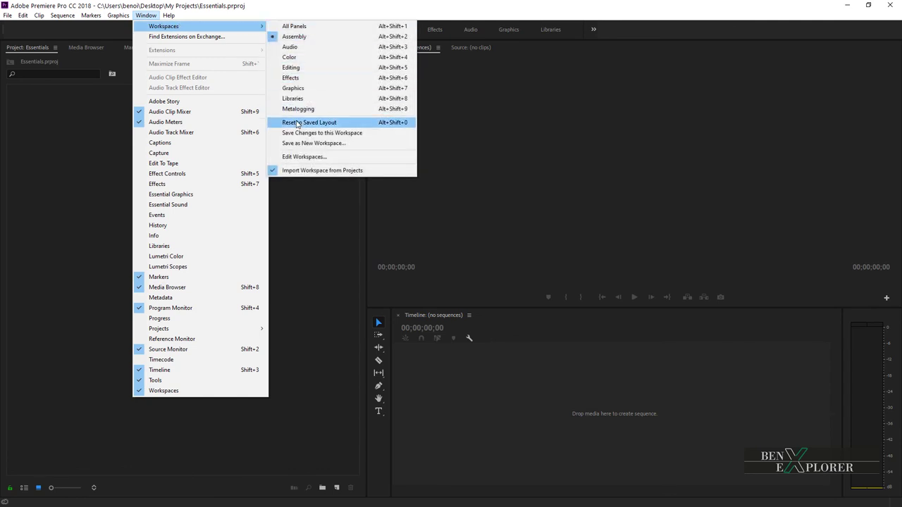
{"action": "left_click", "coordinate": [338, 37]}
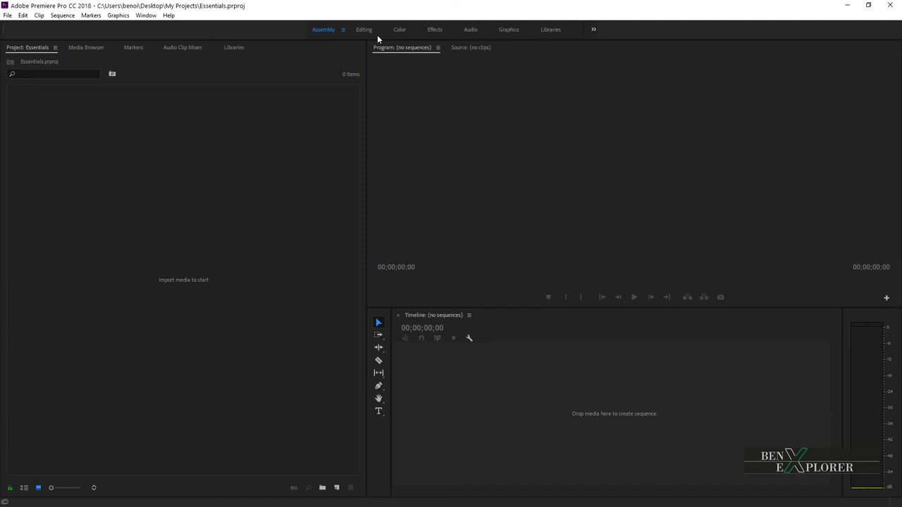
{"action": "left_click", "coordinate": [363, 28]}
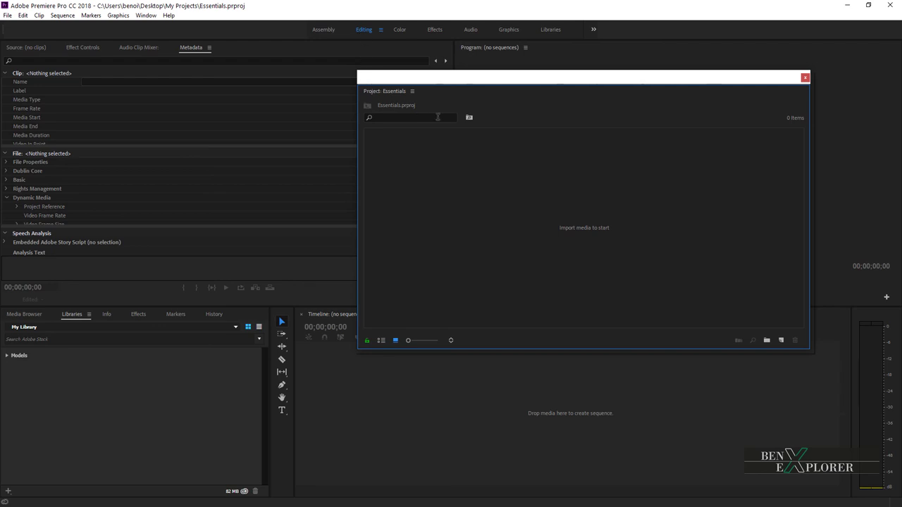
Reset the Editing workspace and confirm, docking the floating Project panel back in the lower-left group.
{"action": "left_click_drag", "start_coordinate": [518, 79], "coordinate": [496, 99]}
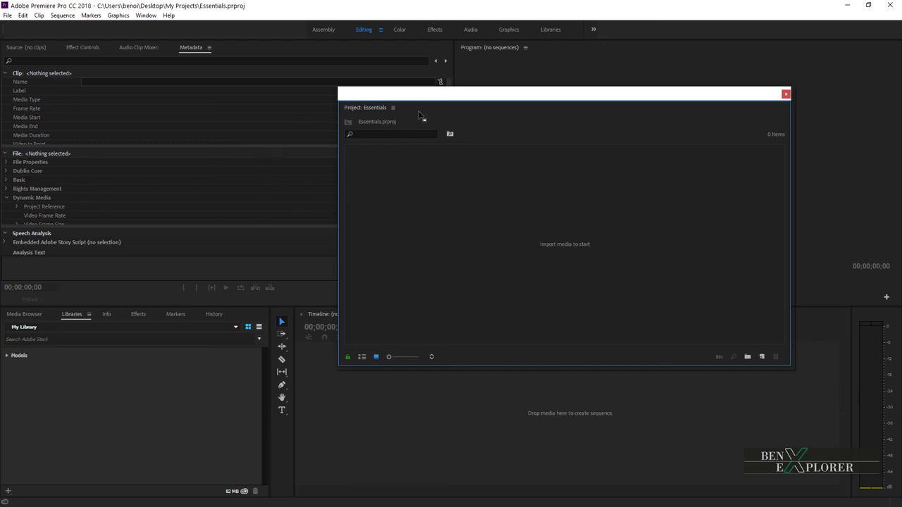
{"action": "double_click", "coordinate": [368, 30]}
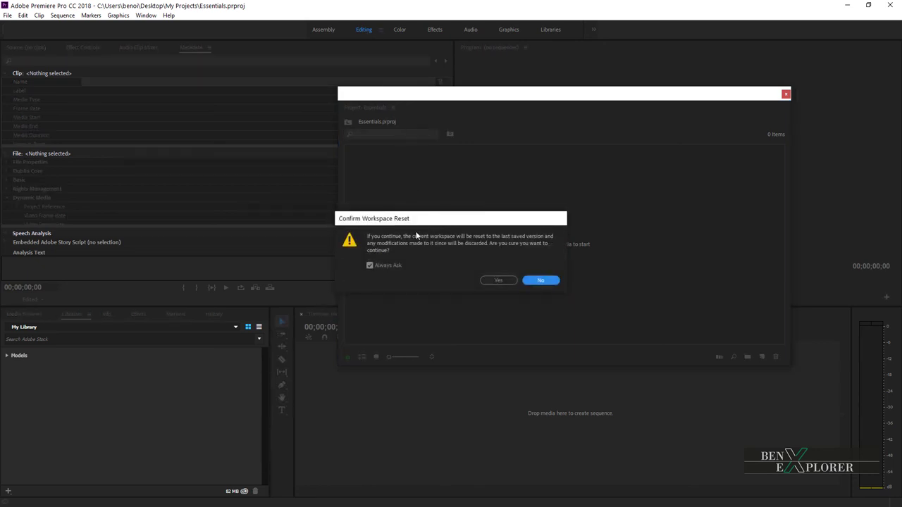
{"action": "left_click", "coordinate": [498, 281]}
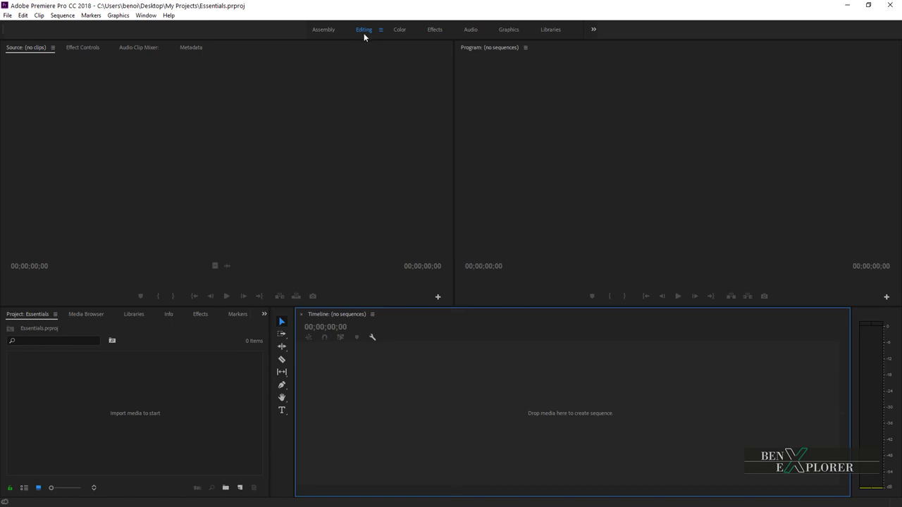
Use Save Changes to this Workspace to store the default layout in Editing.
{"action": "left_click", "coordinate": [146, 14]}
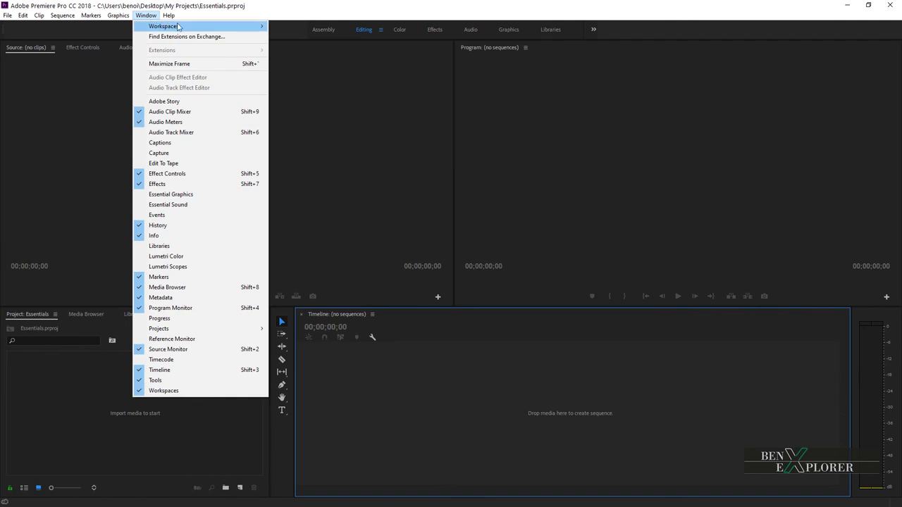
{"action": "mouse_move", "coordinate": [214, 27]}
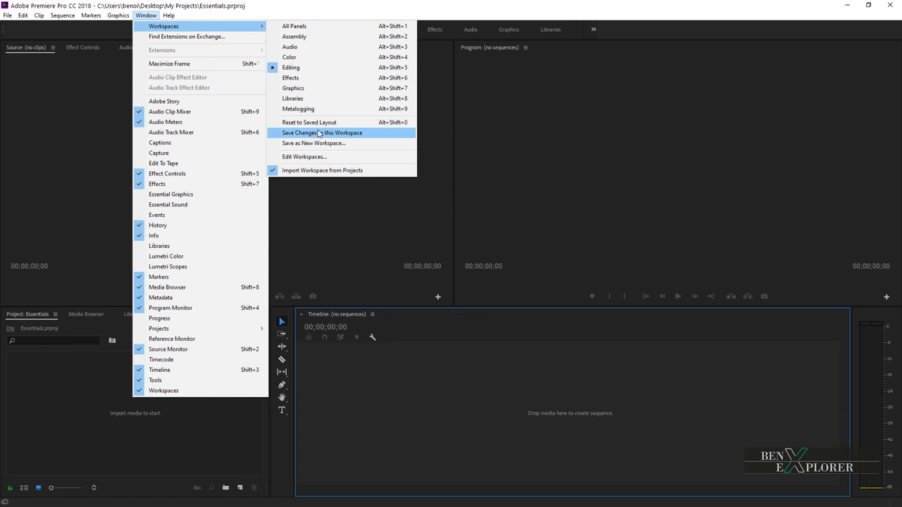
{"action": "left_click", "coordinate": [328, 134]}
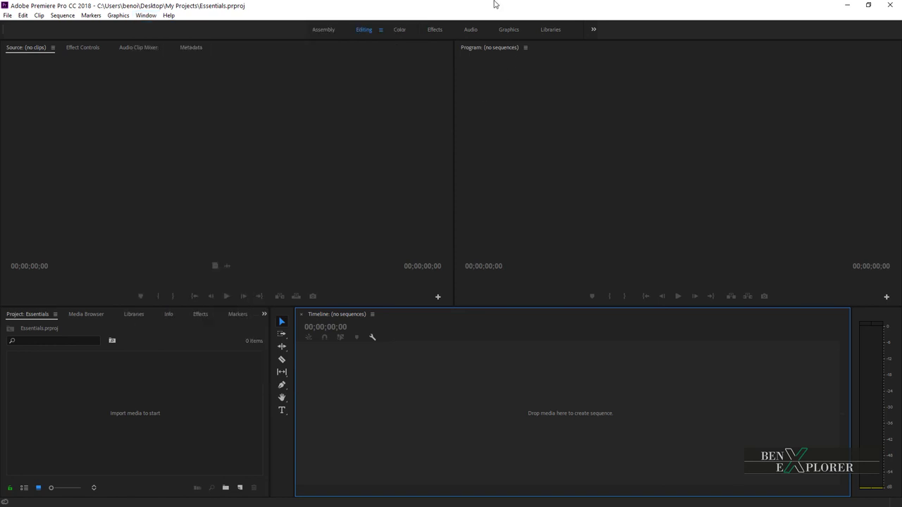